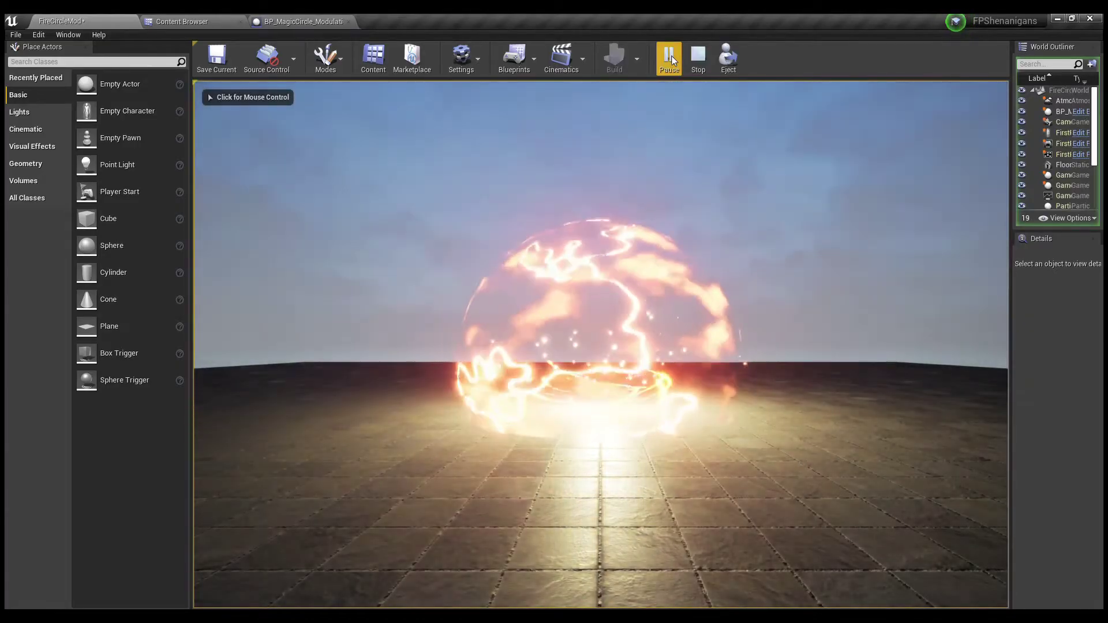
- Move around the glowing magic sphere in the running level preview to observe its effect, then show the JT_ThunderCircle assets
{"action": "left_click", "coordinate": [618, 249]}
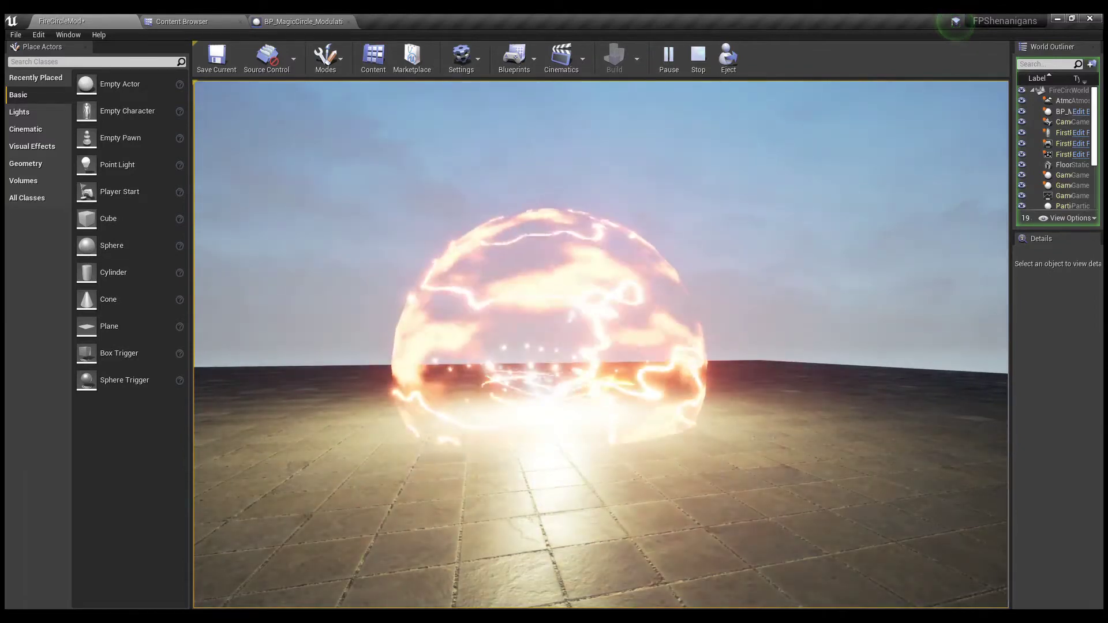
{"action": "key", "text": "a"}
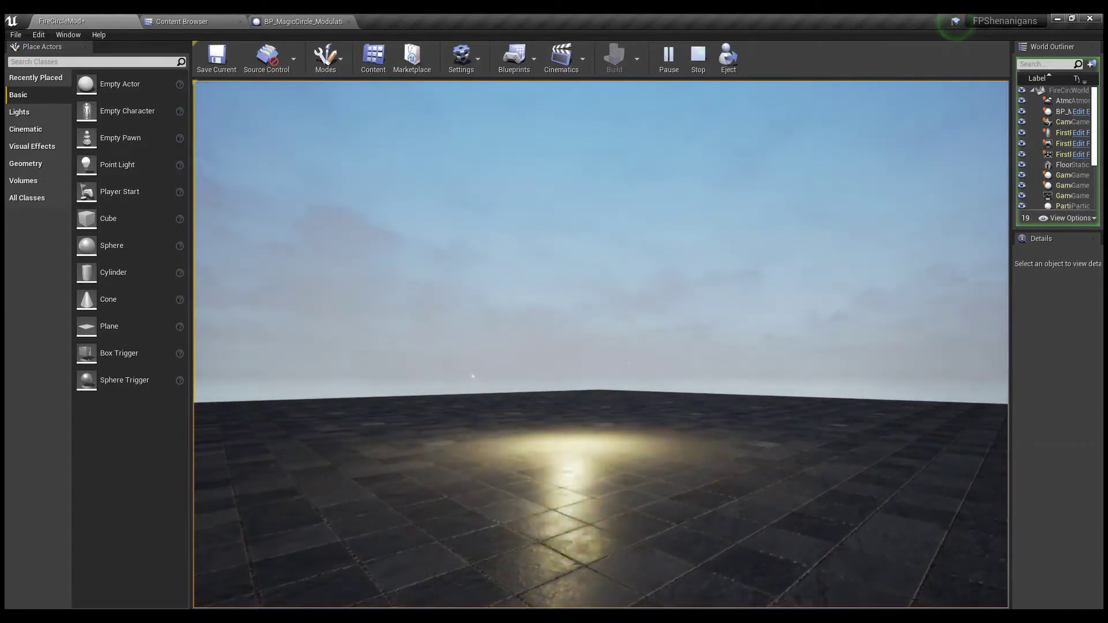
{"action": "left_click", "coordinate": [180, 22]}
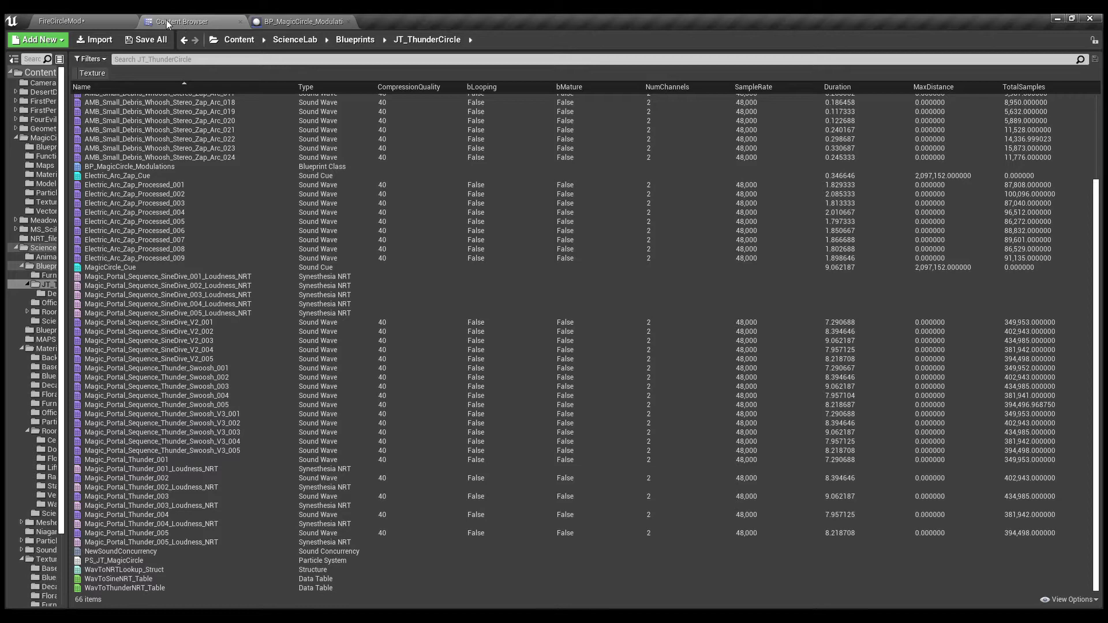
- Run the FireCircleMod level again, walk through it to observe the magic circle effect, and stop the preview
{"action": "left_click", "coordinate": [105, 19]}
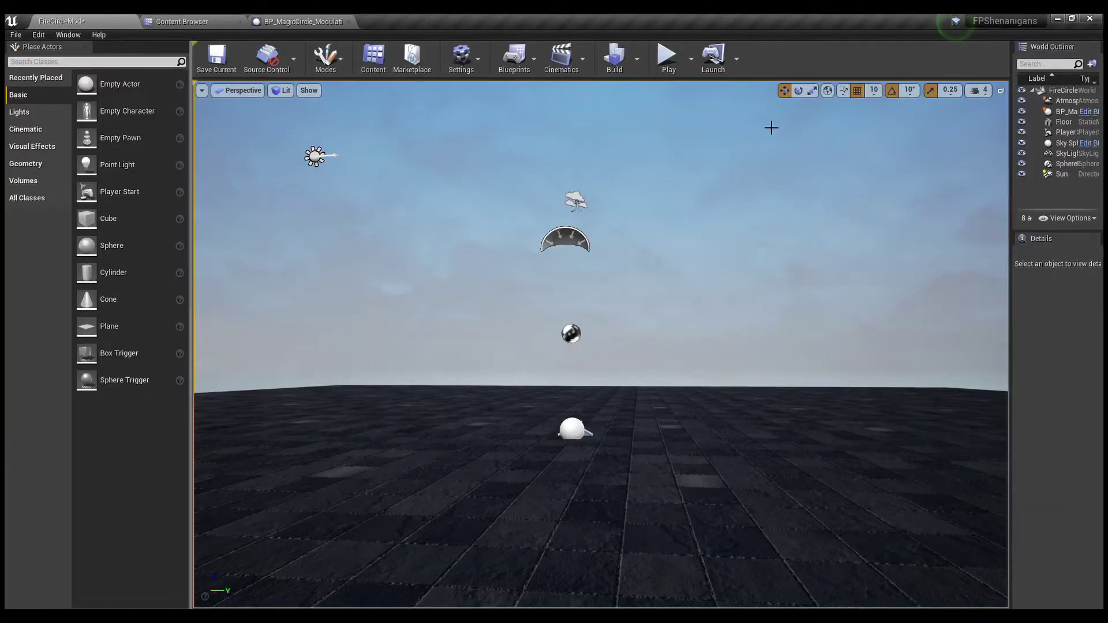
{"action": "left_click", "coordinate": [671, 57]}
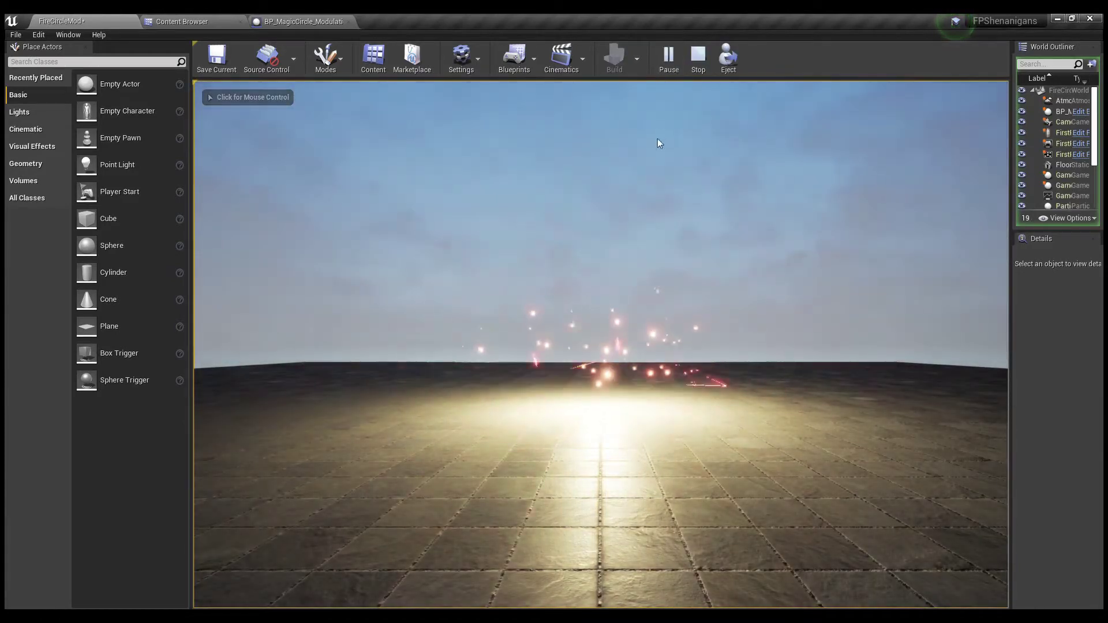
{"action": "left_click", "coordinate": [619, 249]}
{"action": "key", "text": "w"}
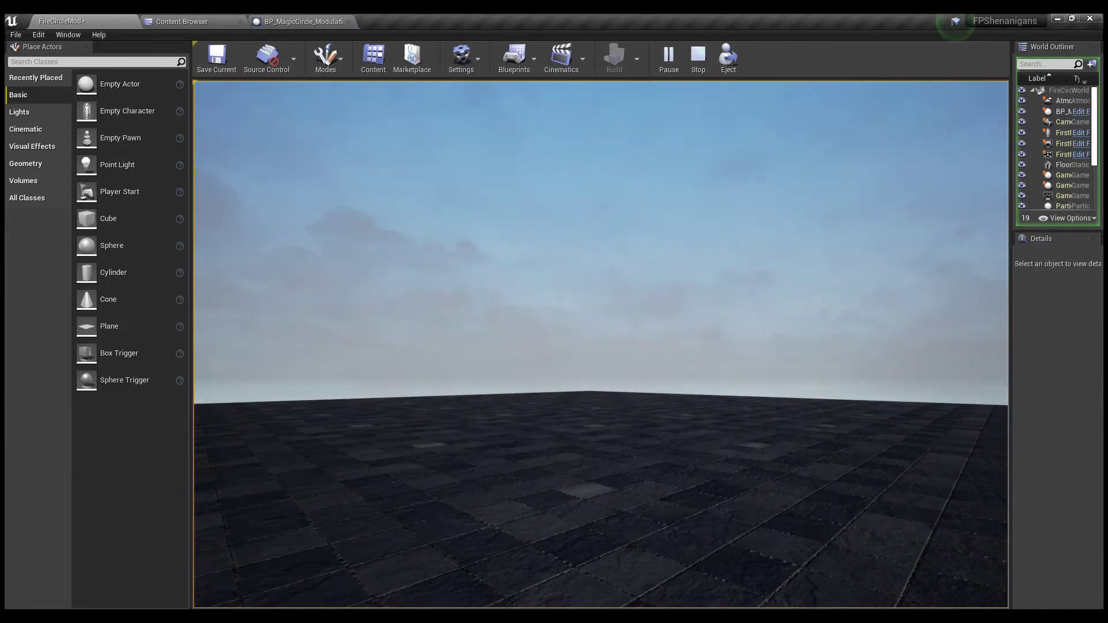
{"action": "key", "text": "Escape"}
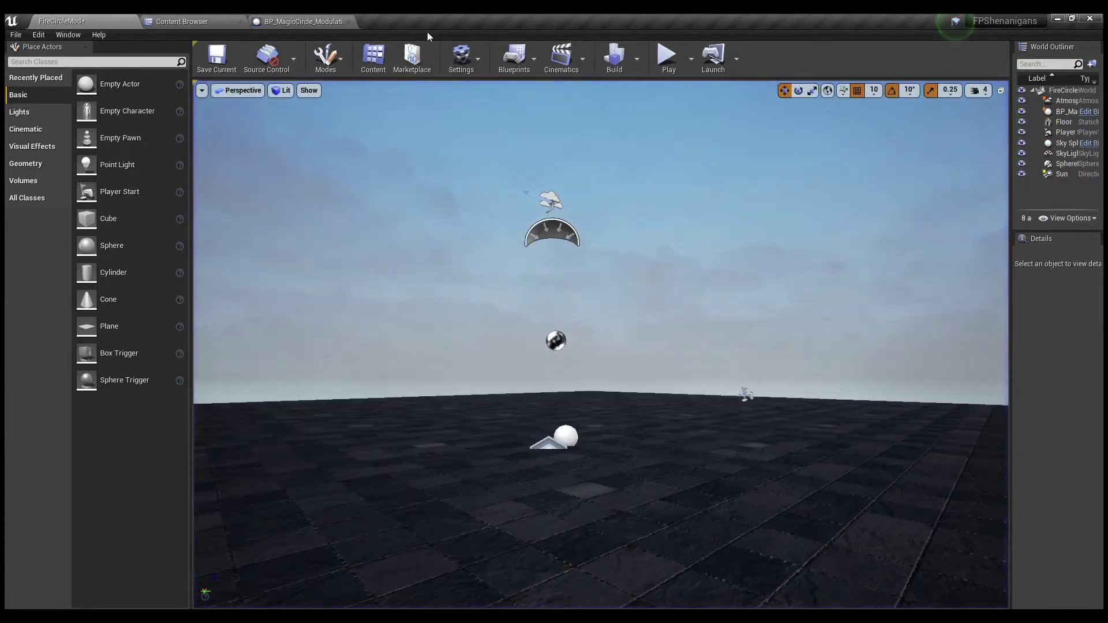
- Inspect the properties of the Magic_Portal_Sequence_Thunder_Swoosh_V3_002 sound wave, then close it and return to the JT_ThunderCircle assets
{"action": "left_click", "coordinate": [200, 21]}
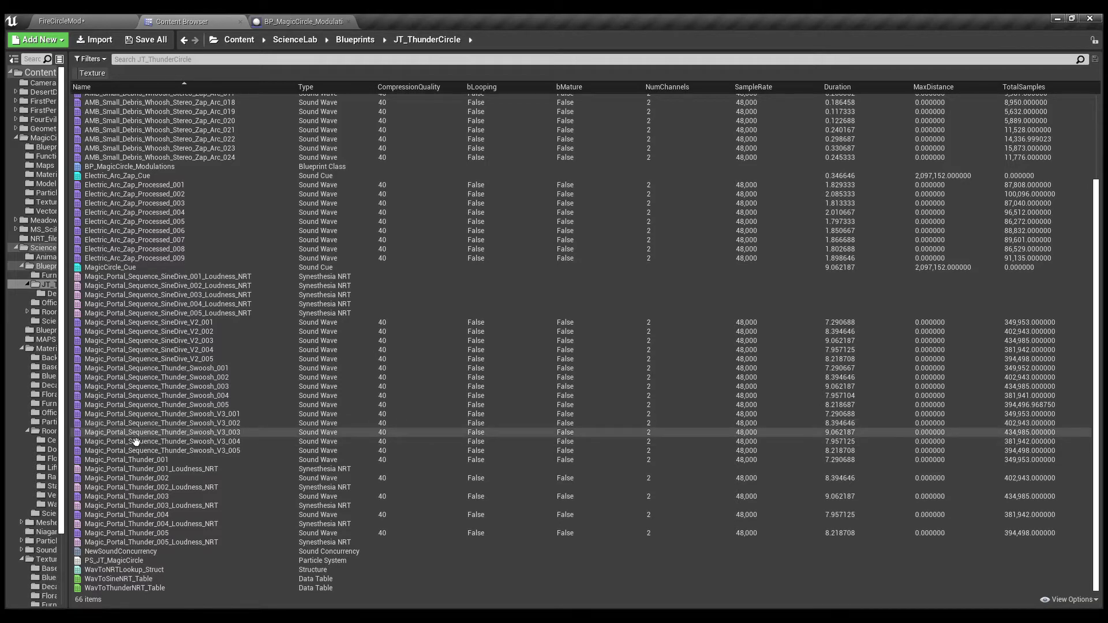
{"action": "double_click", "coordinate": [128, 427]}
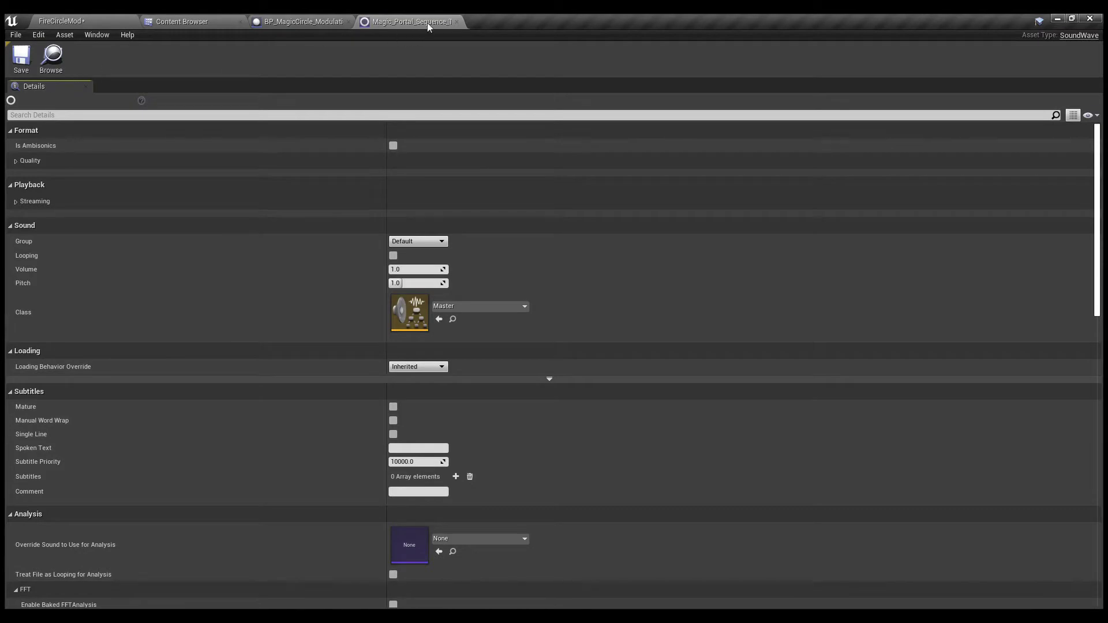
{"action": "left_click", "coordinate": [456, 23]}
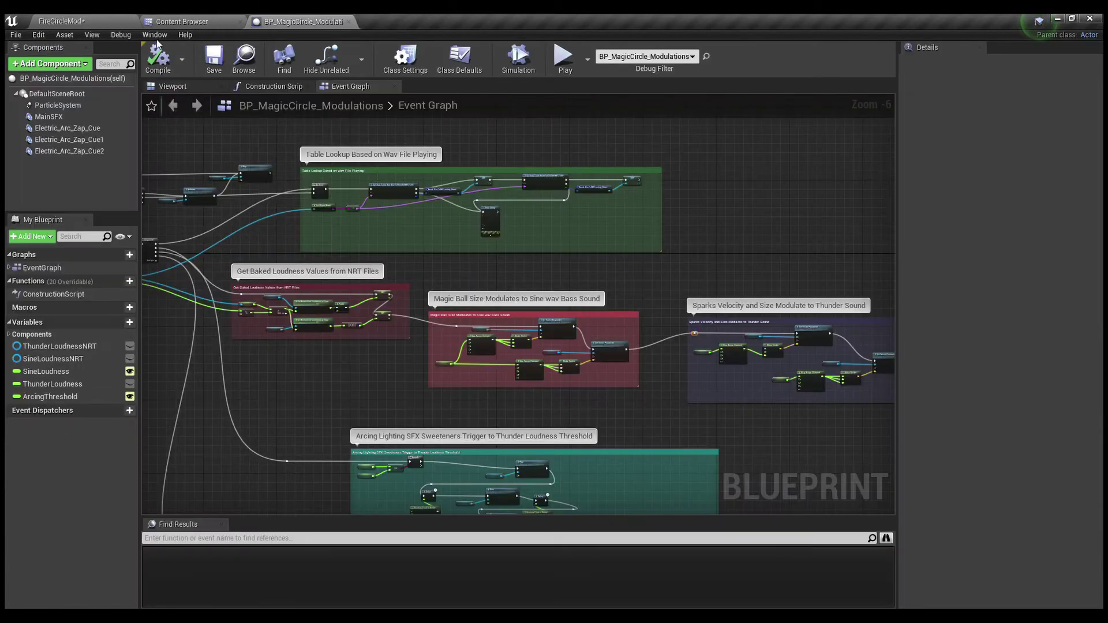
{"action": "left_click", "coordinate": [177, 24]}
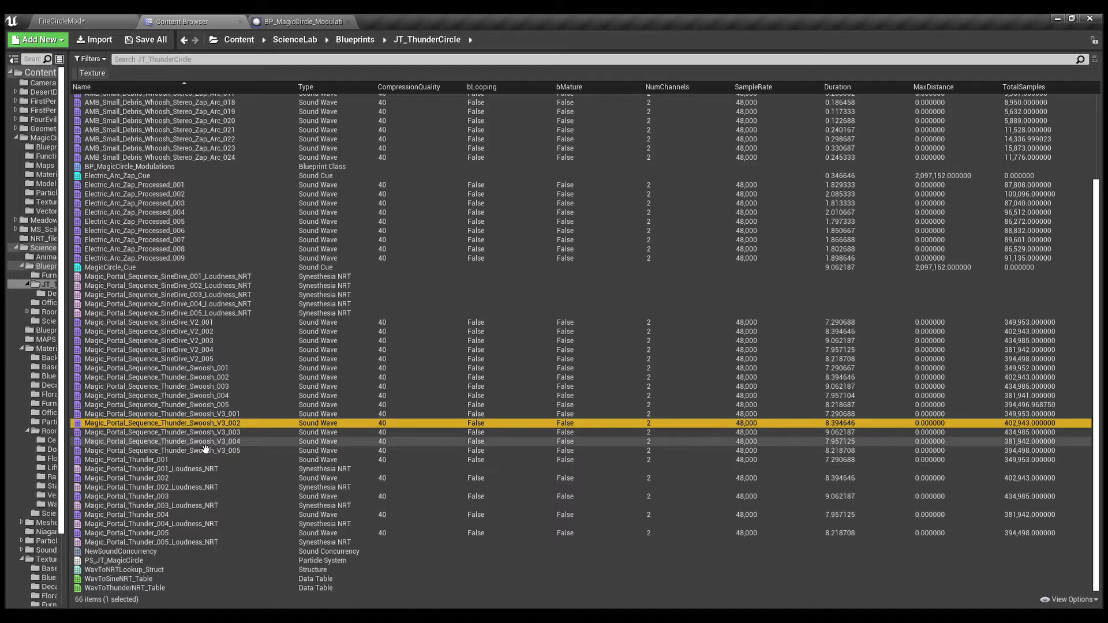
- Locate the separate source sound waves Magic_Portal_Thunder_002 and Magic_Portal_Sequence_SineDive_V2_002 in the asset list
{"action": "left_click", "coordinate": [202, 479]}
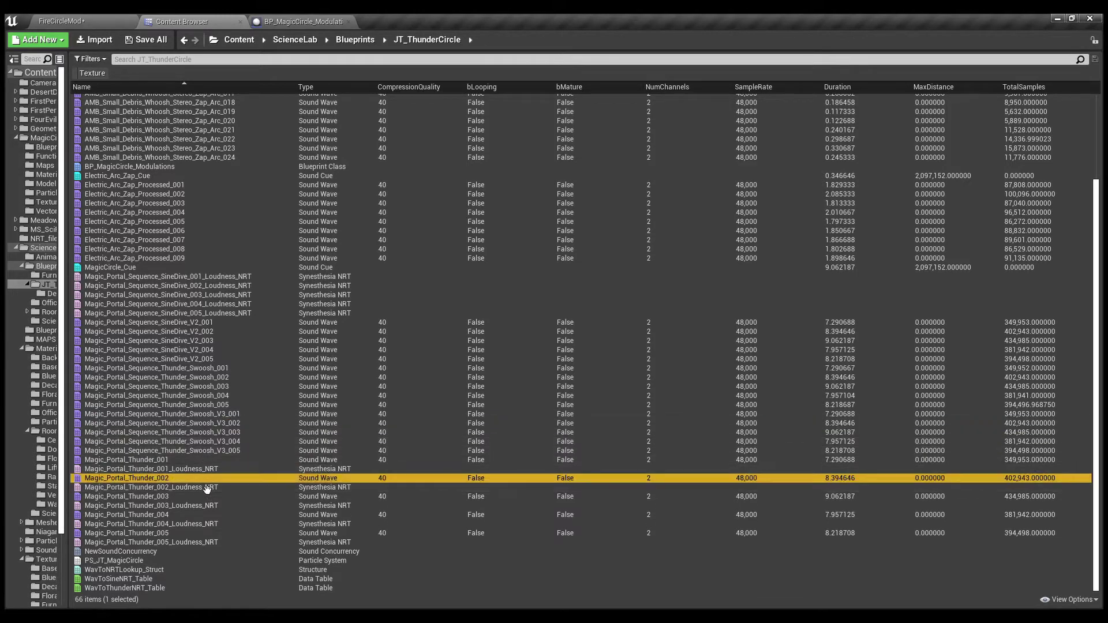
{"action": "left_click", "coordinate": [244, 147]}
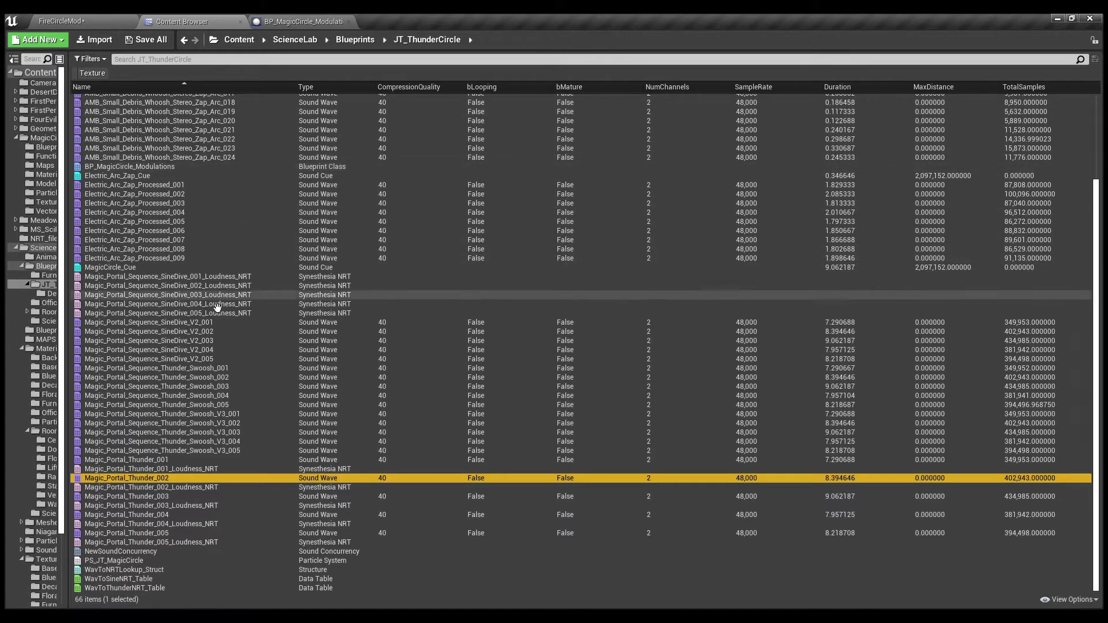
{"action": "left_click", "coordinate": [212, 332]}
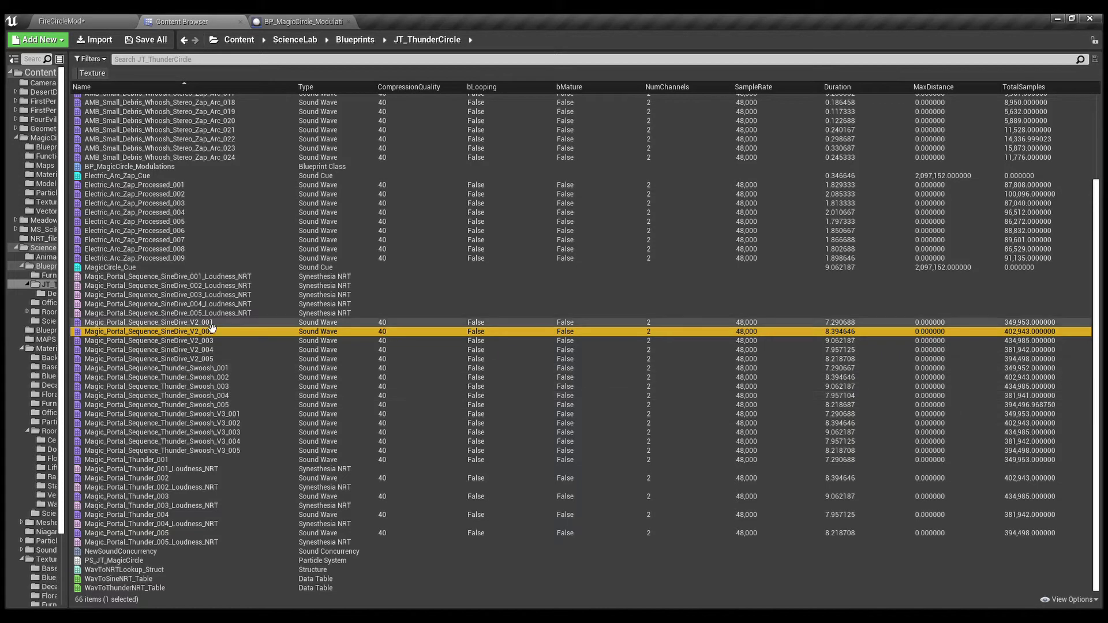
- Point out the baked loudness NRT assets by selecting the five SineDive ones together and individual Magic_Portal_Thunder ones
{"action": "left_click", "coordinate": [213, 277]}
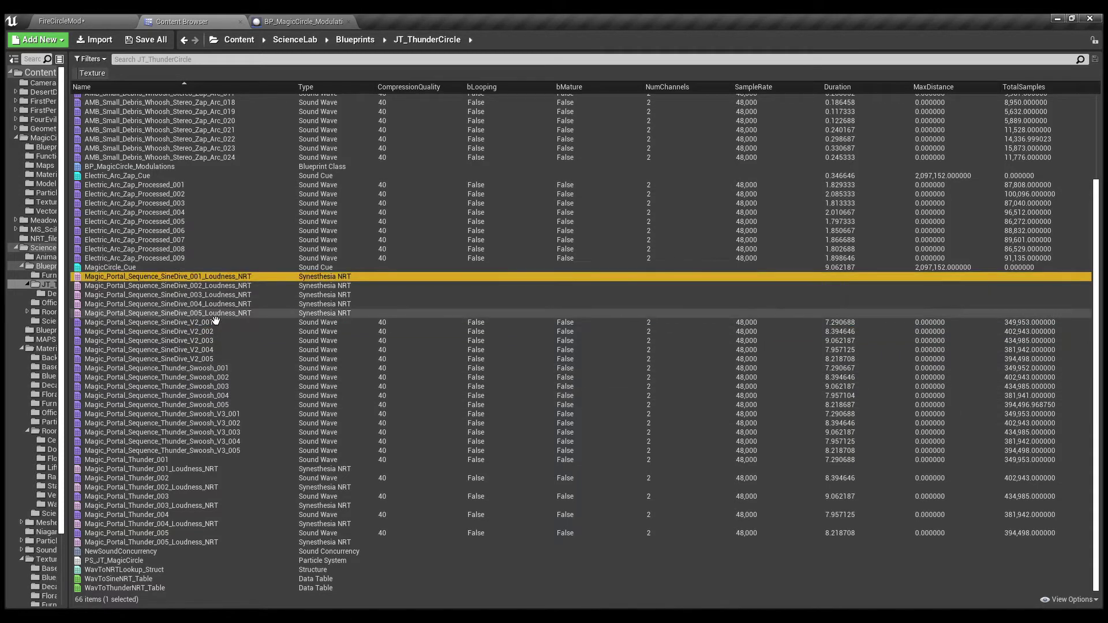
{"action": "left_click", "coordinate": [216, 313], "text": "shift"}
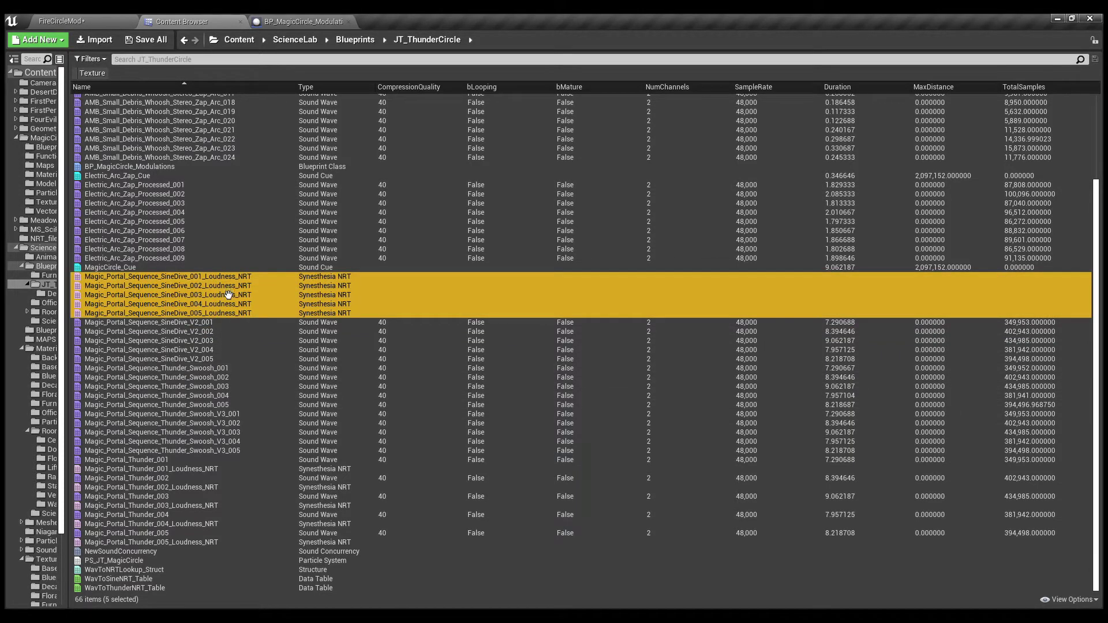
{"action": "left_click", "coordinate": [217, 470]}
{"action": "left_click", "coordinate": [217, 488]}
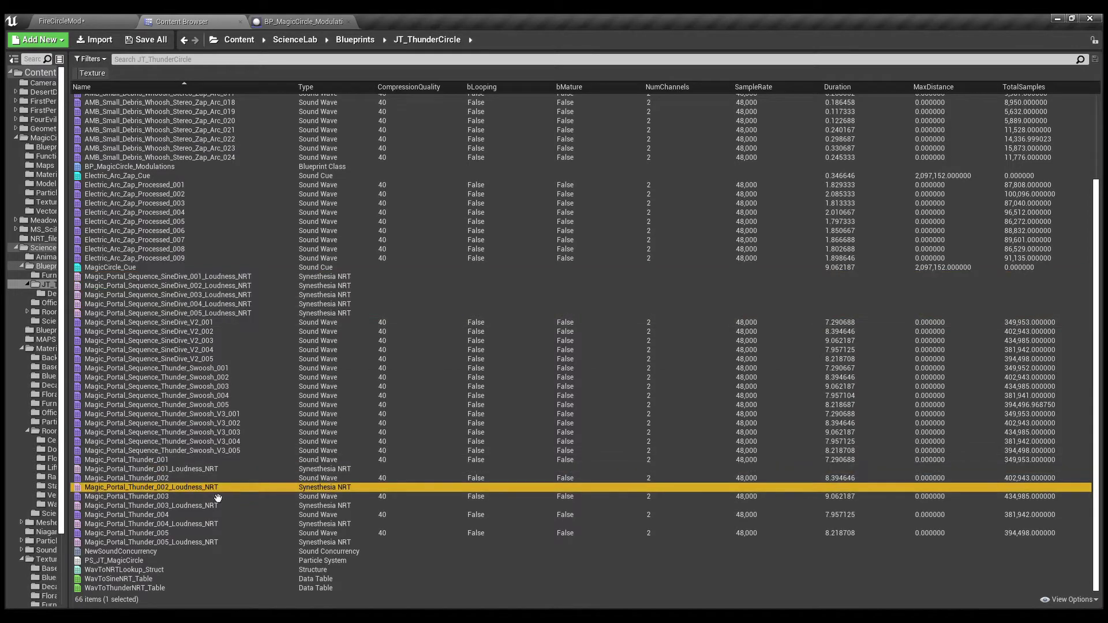
{"action": "left_click", "coordinate": [220, 516]}
{"action": "left_click", "coordinate": [219, 525]}
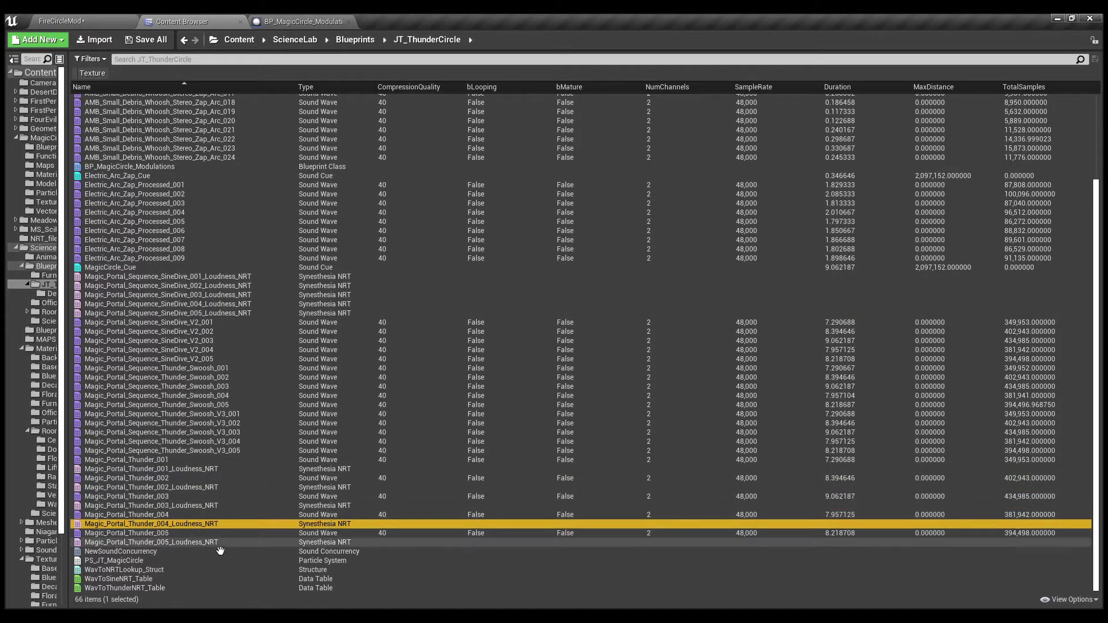
{"action": "left_click", "coordinate": [220, 542]}
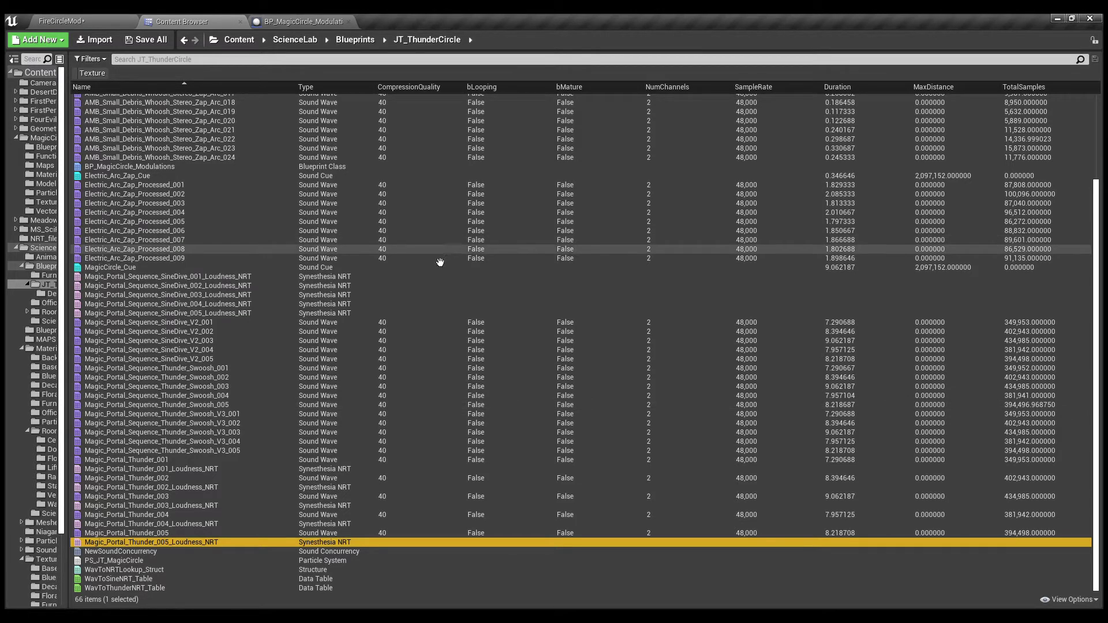
- Select the five Thunder_Swoosh_V3 sound waves, then inspect the WavToSineNRT_Table data table with its Row Name column widened
{"action": "left_click", "coordinate": [260, 423]}
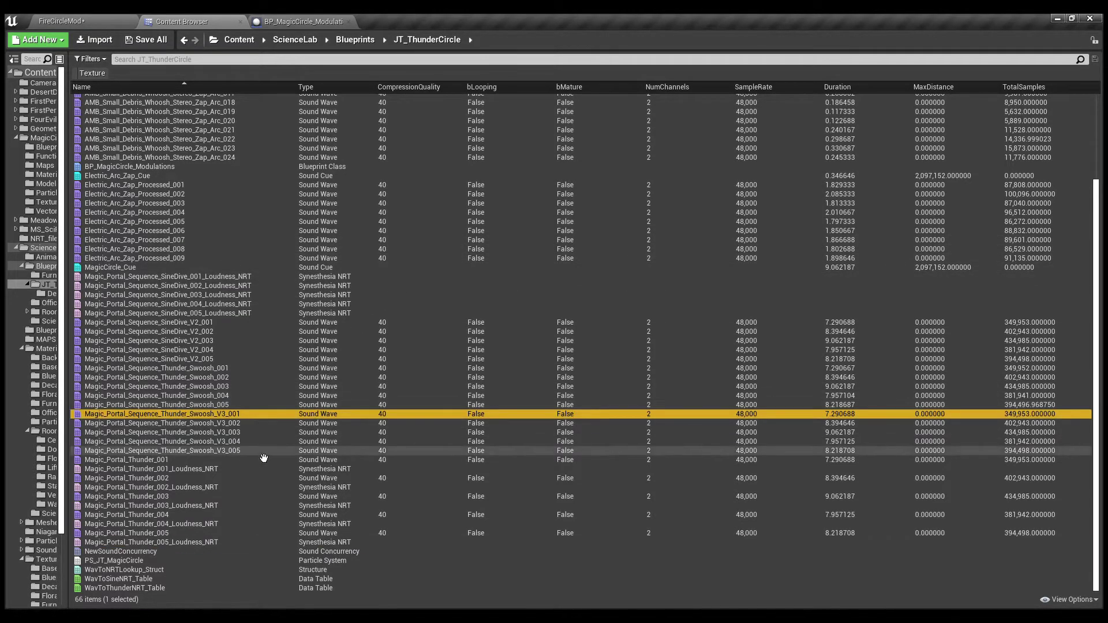
{"action": "left_click", "coordinate": [264, 458], "text": "shift"}
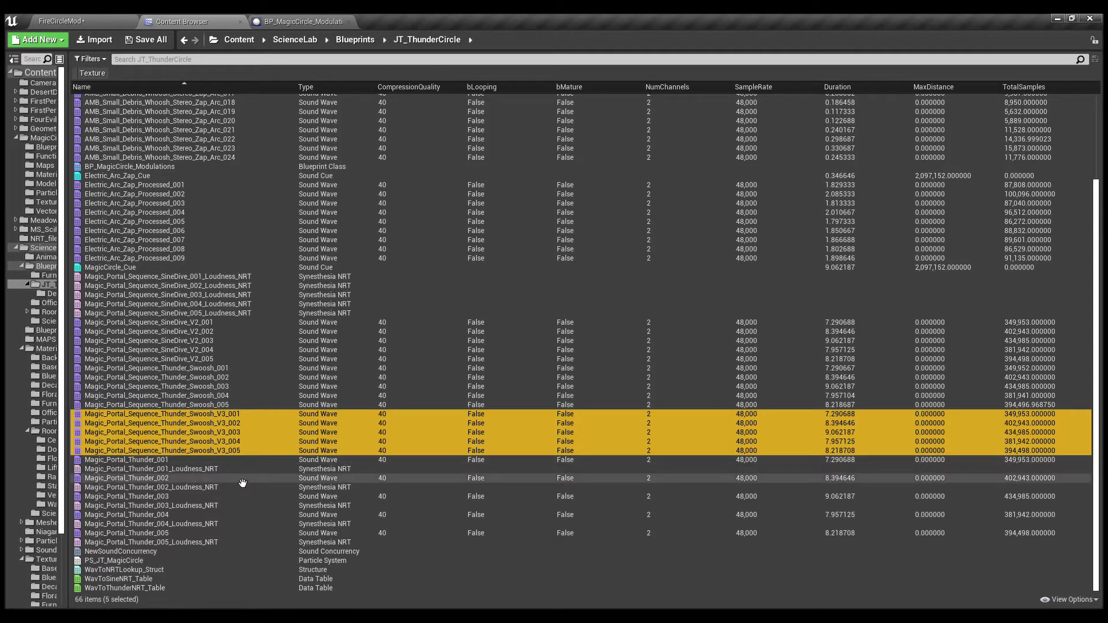
{"action": "double_click", "coordinate": [151, 579]}
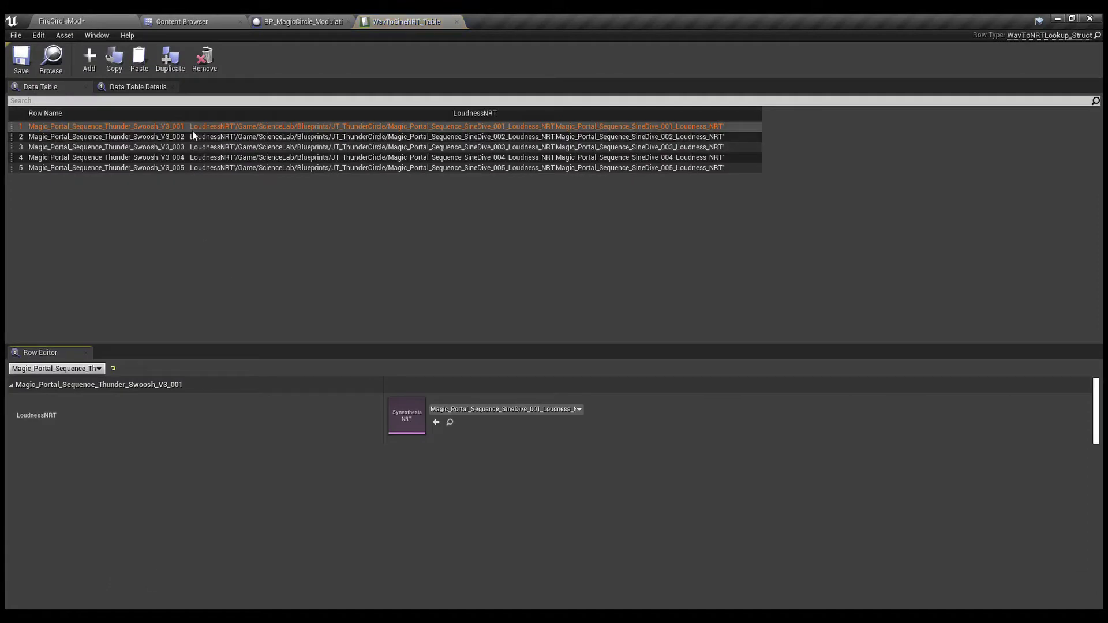
{"action": "left_click_drag", "start_coordinate": [189, 113], "coordinate": [239, 119]}
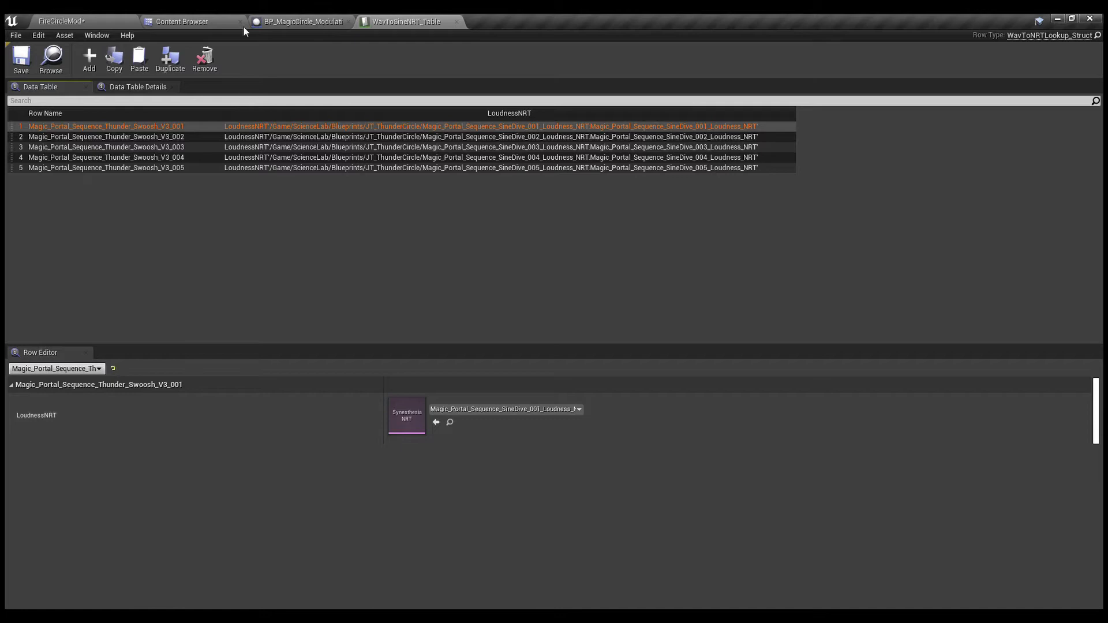
- Open the WavToThunderNRT_Table data table and inspect the row for Magic_Portal_Sequence_Thunder_Swoosh_V3_002
{"action": "left_click", "coordinate": [213, 22]}
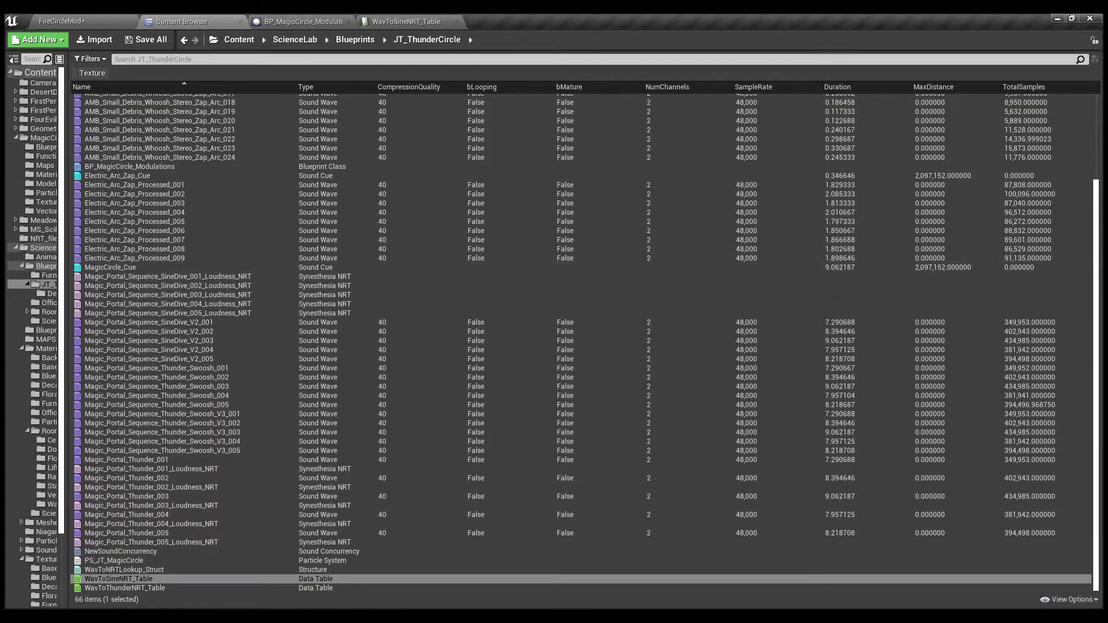
{"action": "double_click", "coordinate": [124, 588]}
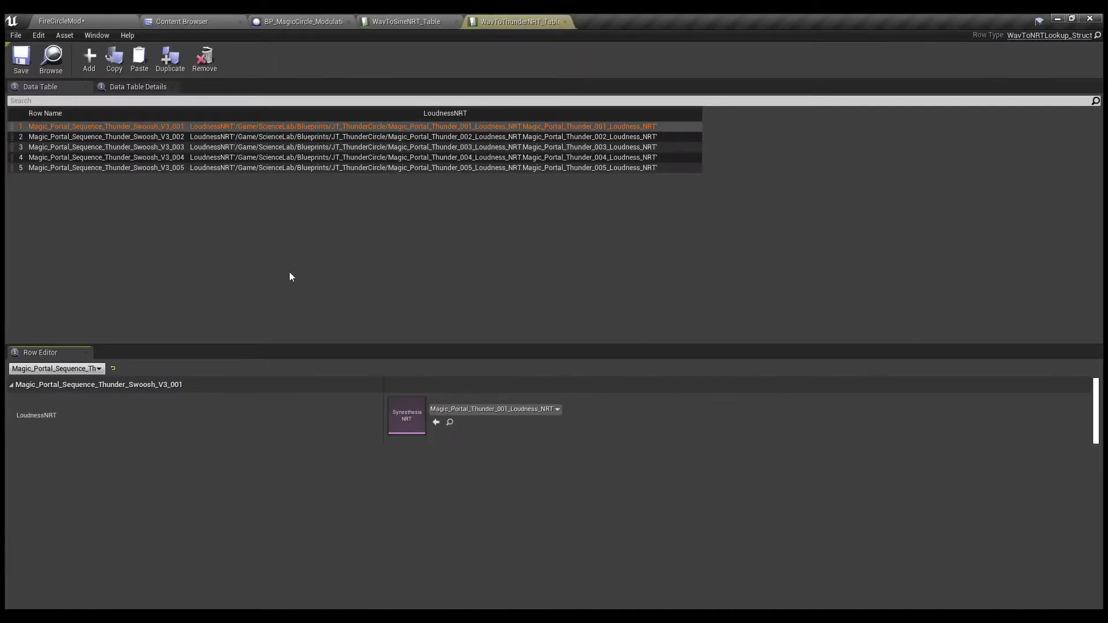
{"action": "left_click", "coordinate": [129, 139]}
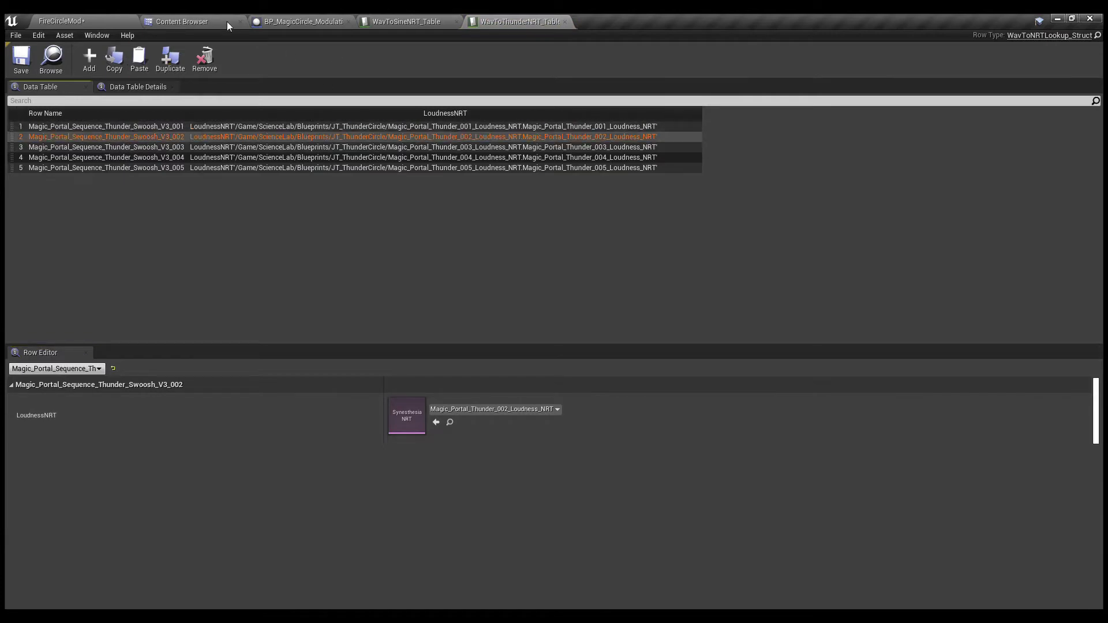
- Examine the BP_MagicCircle_Modulations event graph's overall layout and its Table Lookup Based on Wav File Playing section
{"action": "left_click", "coordinate": [303, 21]}
{"action": "scroll", "coordinate": [325, 410], "scroll_direction": "down", "scroll_amount": 2}
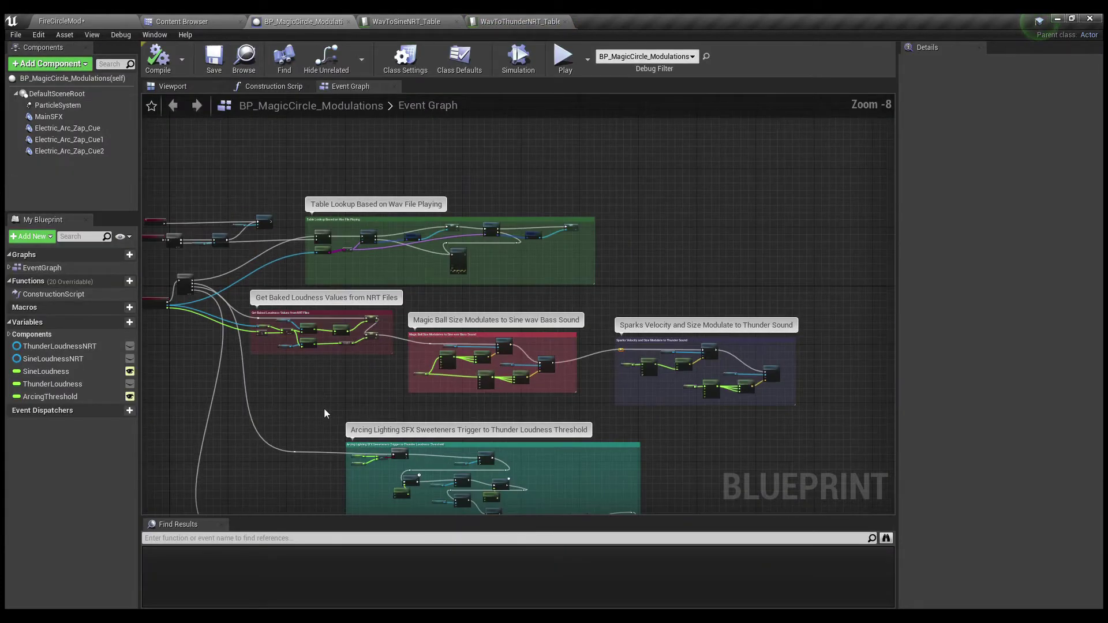
{"action": "right_click_drag", "start_coordinate": [324, 408], "coordinate": [408, 343]}
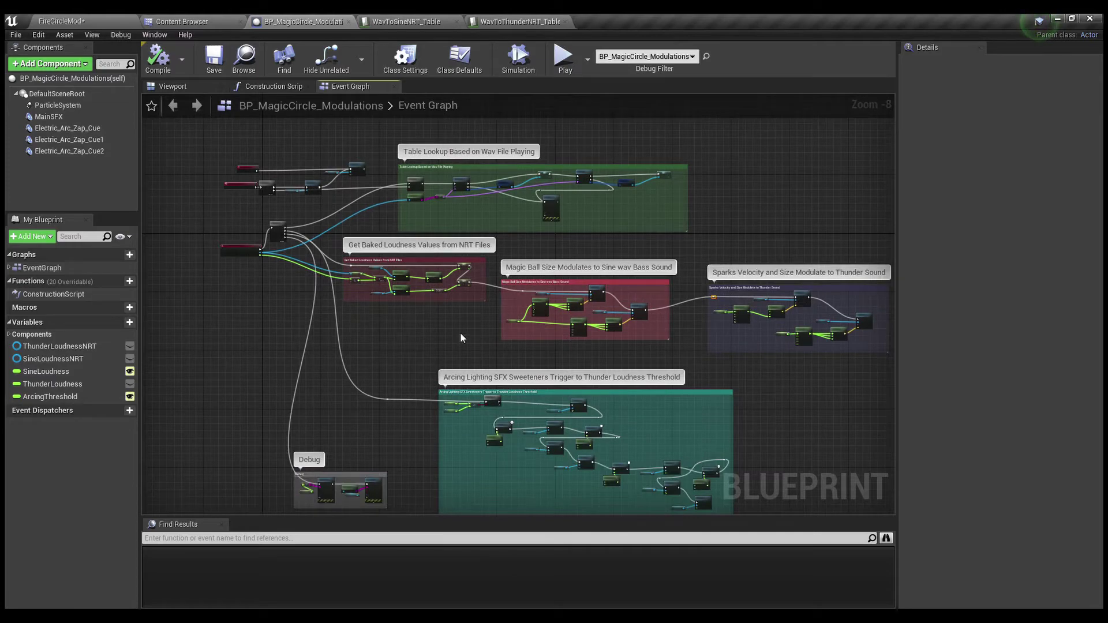
{"action": "scroll", "coordinate": [456, 332], "scroll_direction": "up", "scroll_amount": 4}
{"action": "right_click_drag", "start_coordinate": [455, 332], "coordinate": [594, 571]}
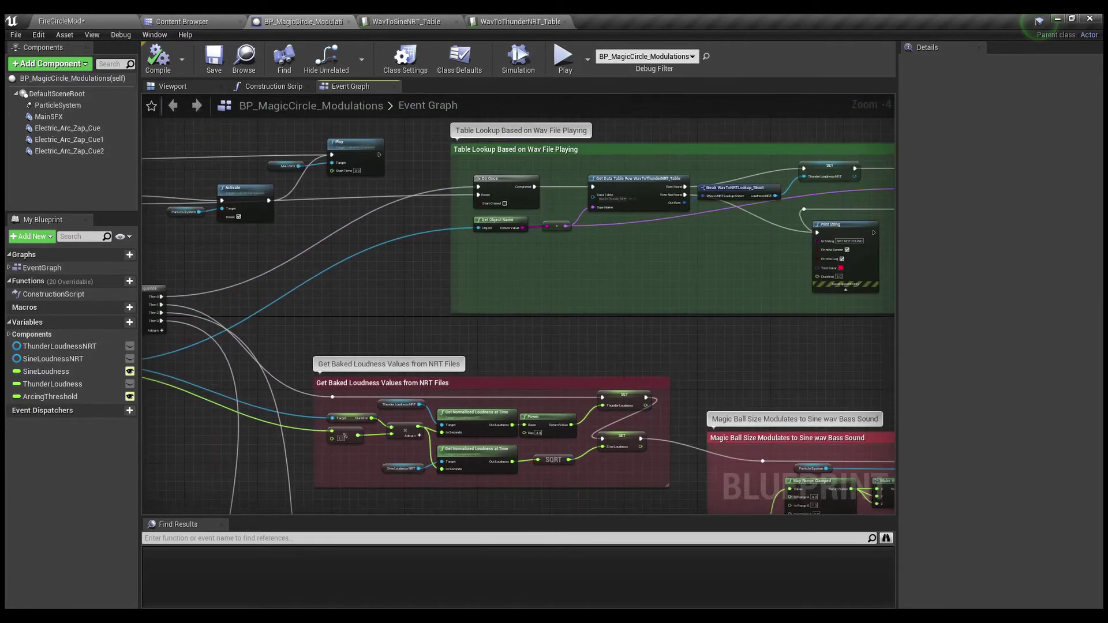
{"action": "right_click_drag", "start_coordinate": [631, 301], "coordinate": [325, 344]}
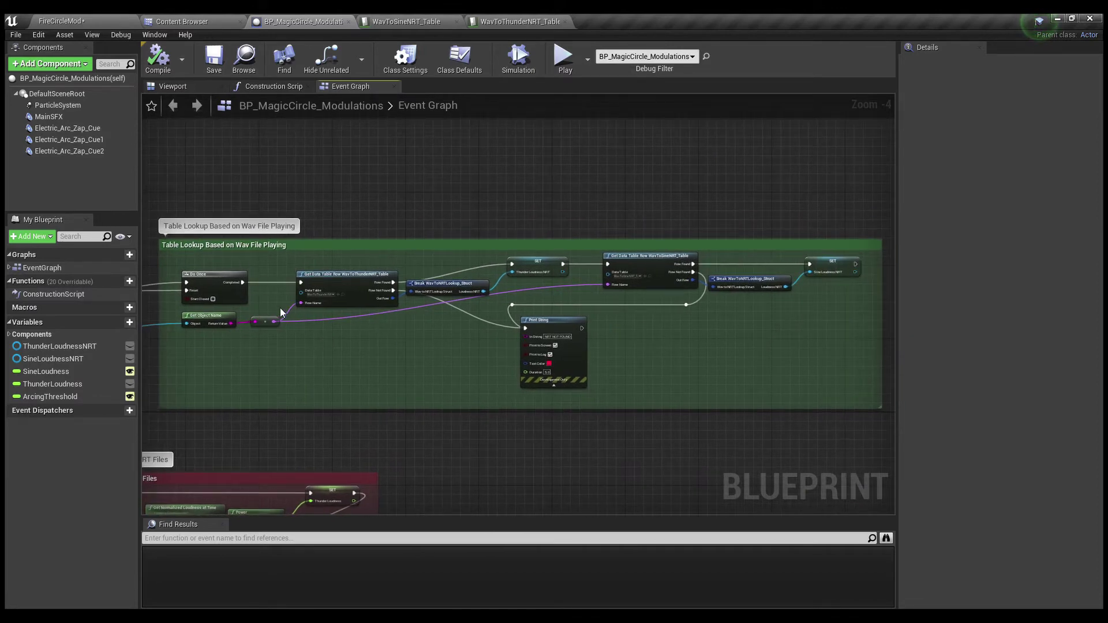
{"action": "scroll", "coordinate": [281, 312], "scroll_direction": "up", "scroll_amount": 1}
{"action": "scroll", "coordinate": [429, 348], "scroll_direction": "down", "scroll_amount": 3}
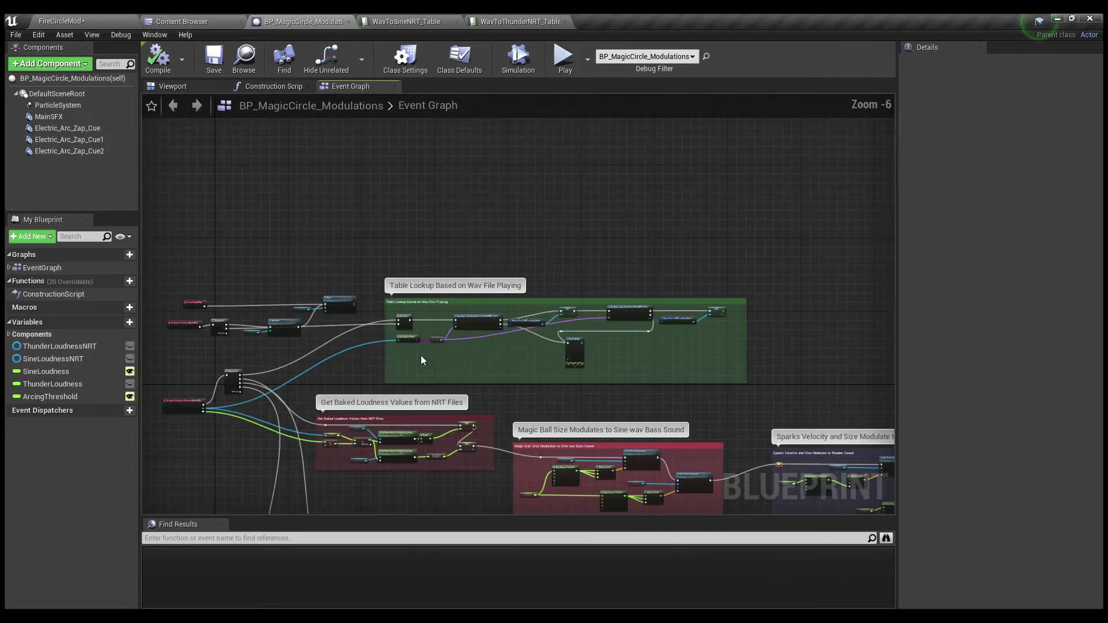
- Trace Playing Sound Wave from the On Audio Playback Percent (MainSFX) event to the thunder table lookup, and locate that table's asset
{"action": "scroll", "coordinate": [342, 386], "scroll_direction": "up", "scroll_amount": 6}
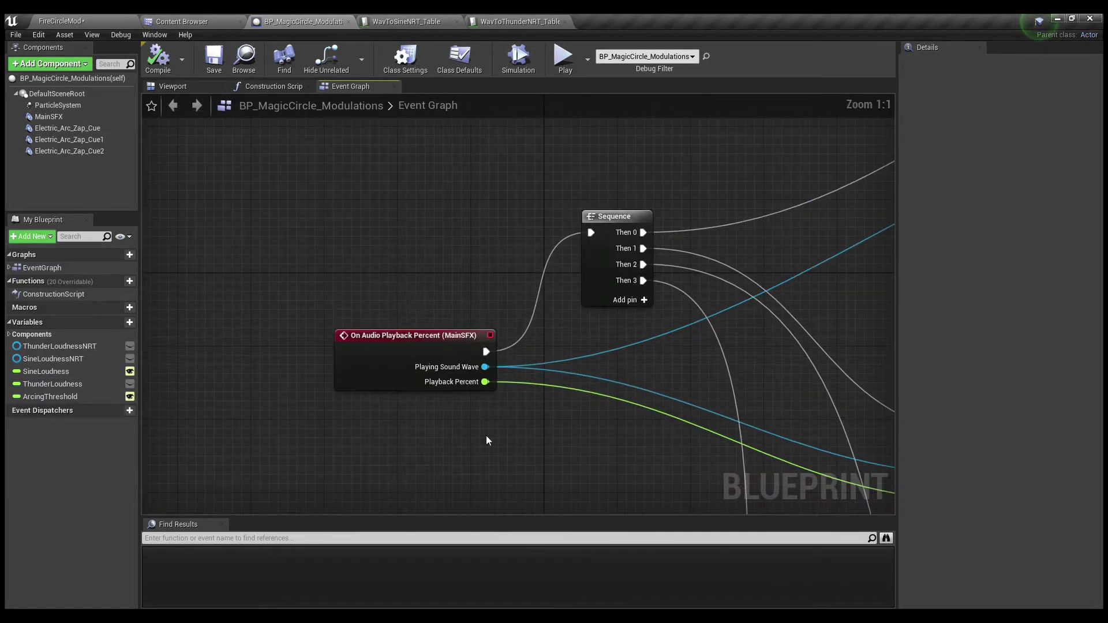
{"action": "right_click_drag", "start_coordinate": [486, 440], "coordinate": [377, 394]}
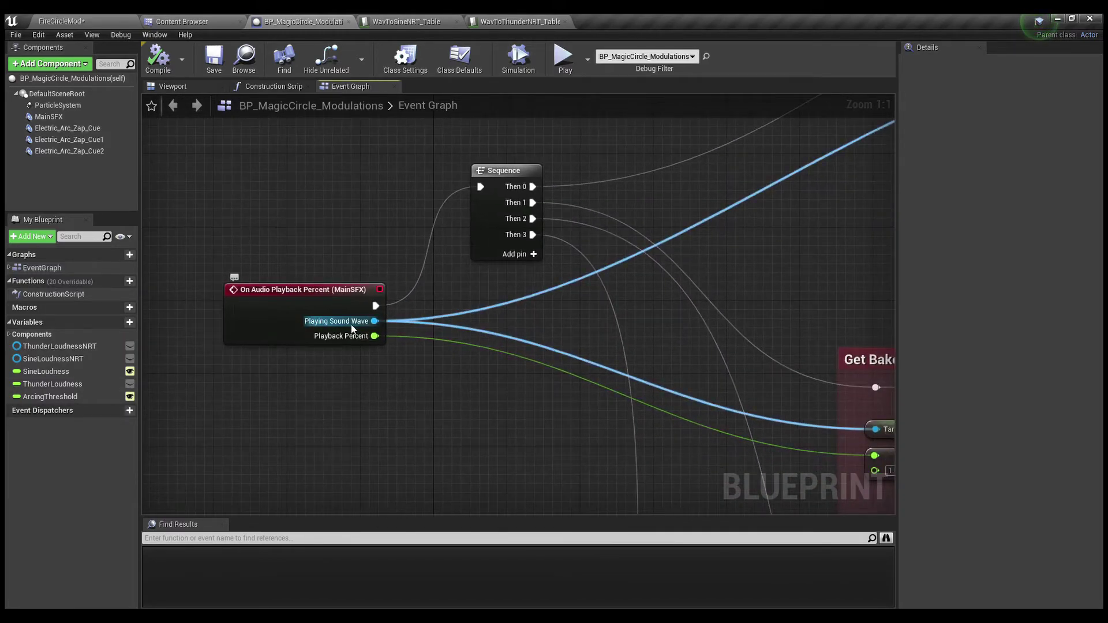
{"action": "right_click_drag", "start_coordinate": [777, 229], "coordinate": [292, 374]}
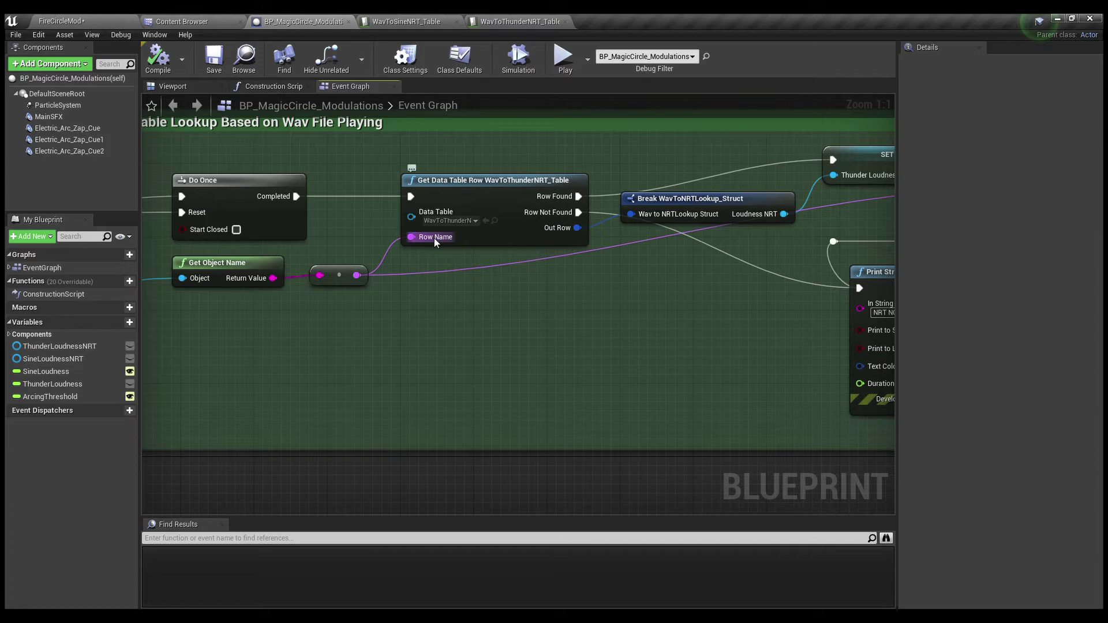
{"action": "left_click", "coordinate": [494, 220]}
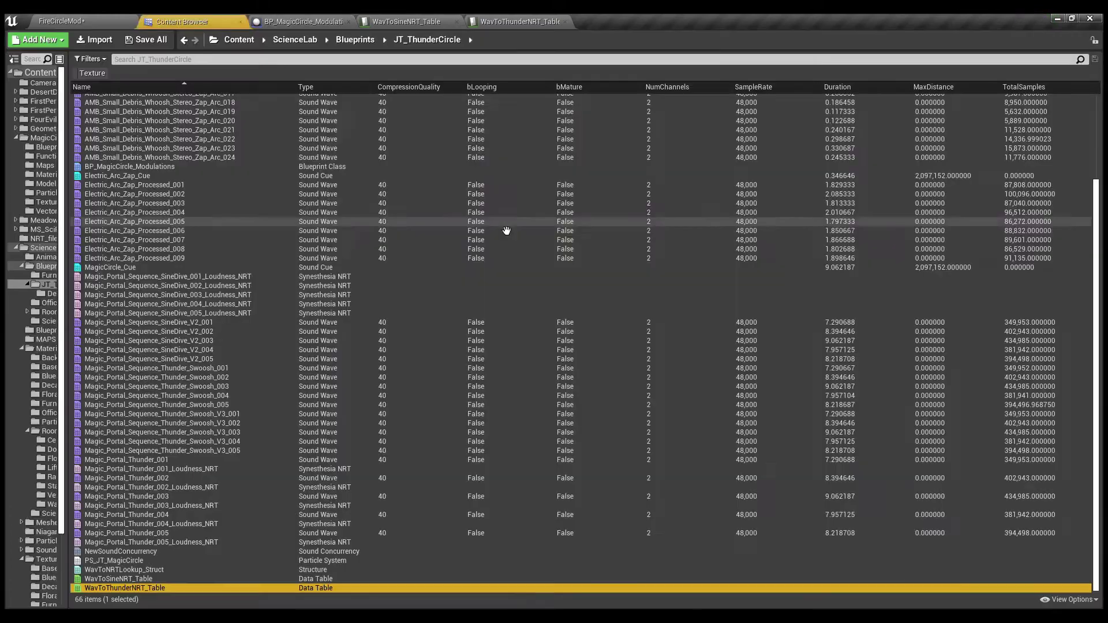
- Recheck the WavToThunderNRT_Table rows, then follow the blueprint's lookup chain through Set Thunder Loudness NRT to Set Sine Loudness NRT
{"action": "double_click", "coordinate": [173, 587]}
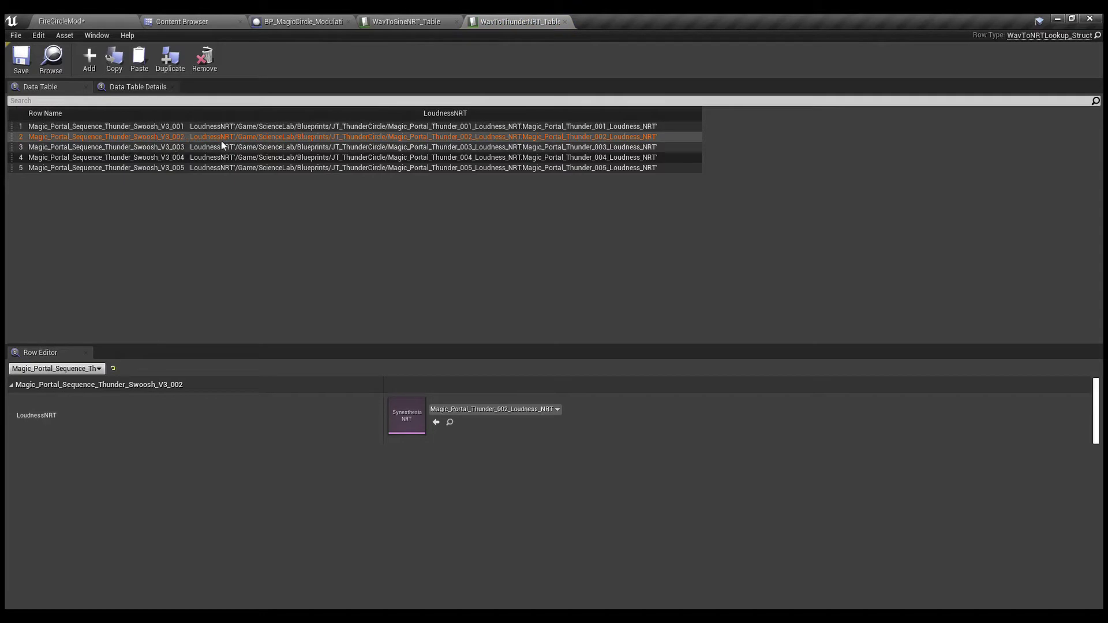
{"action": "left_click", "coordinate": [306, 21]}
{"action": "right_click_drag", "start_coordinate": [516, 397], "coordinate": [427, 379]}
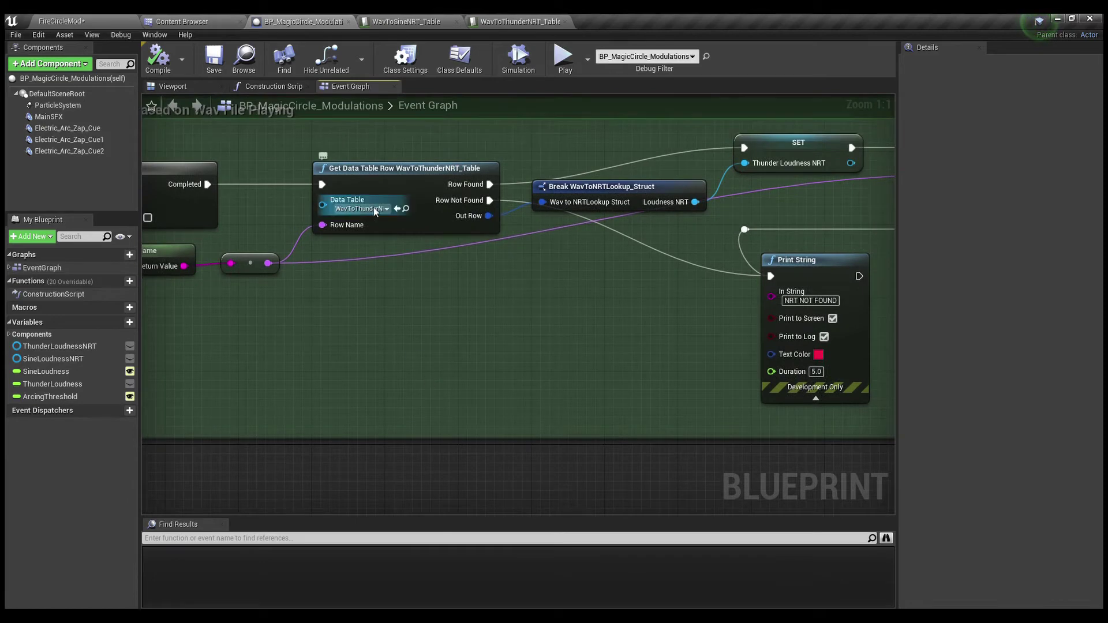
{"action": "right_click_drag", "start_coordinate": [618, 378], "coordinate": [144, 407]}
{"action": "right_click_drag", "start_coordinate": [649, 322], "coordinate": [585, 386]}
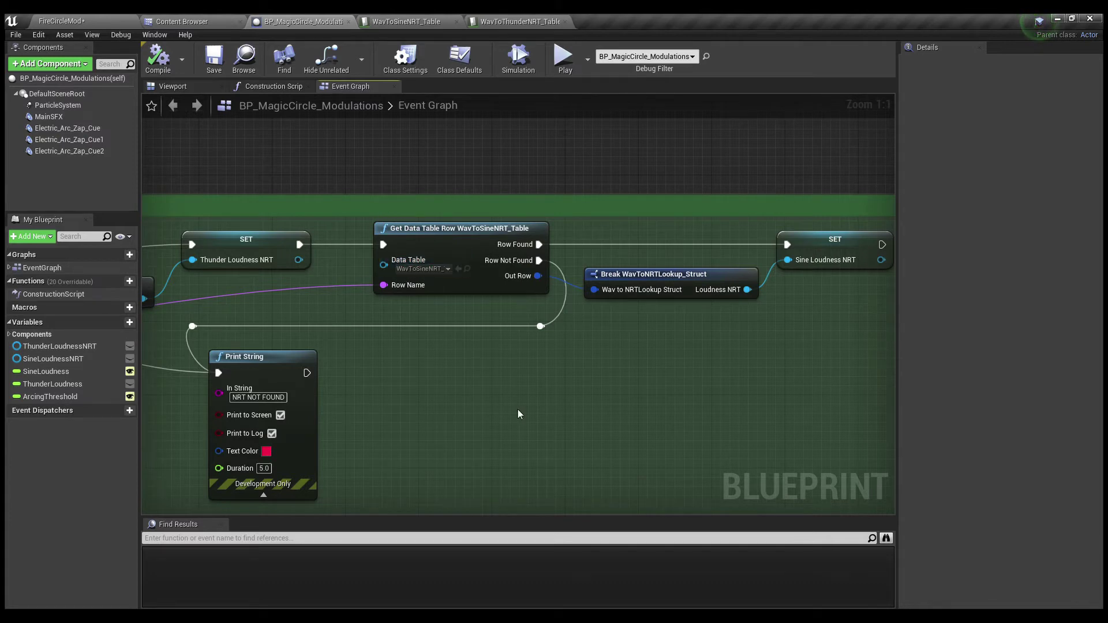
{"action": "scroll", "coordinate": [518, 410], "scroll_direction": "down", "scroll_amount": 2}
{"action": "scroll", "coordinate": [517, 409], "scroll_direction": "up", "scroll_amount": 2}
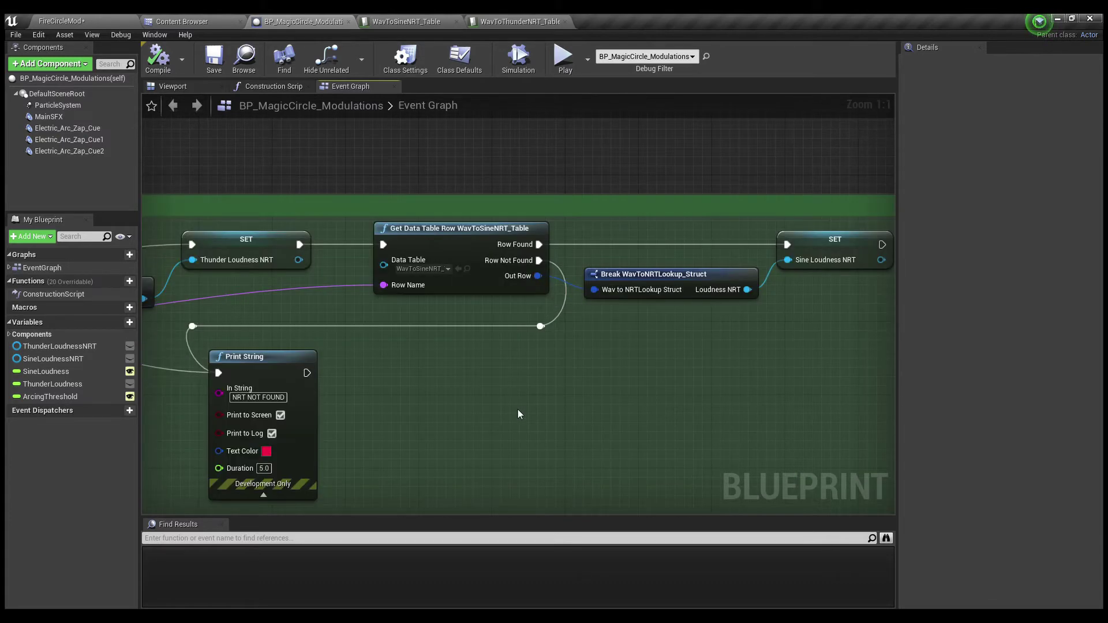
{"action": "scroll", "coordinate": [517, 413], "scroll_direction": "down", "scroll_amount": 2}
{"action": "scroll", "coordinate": [518, 413], "scroll_direction": "up", "scroll_amount": 2}
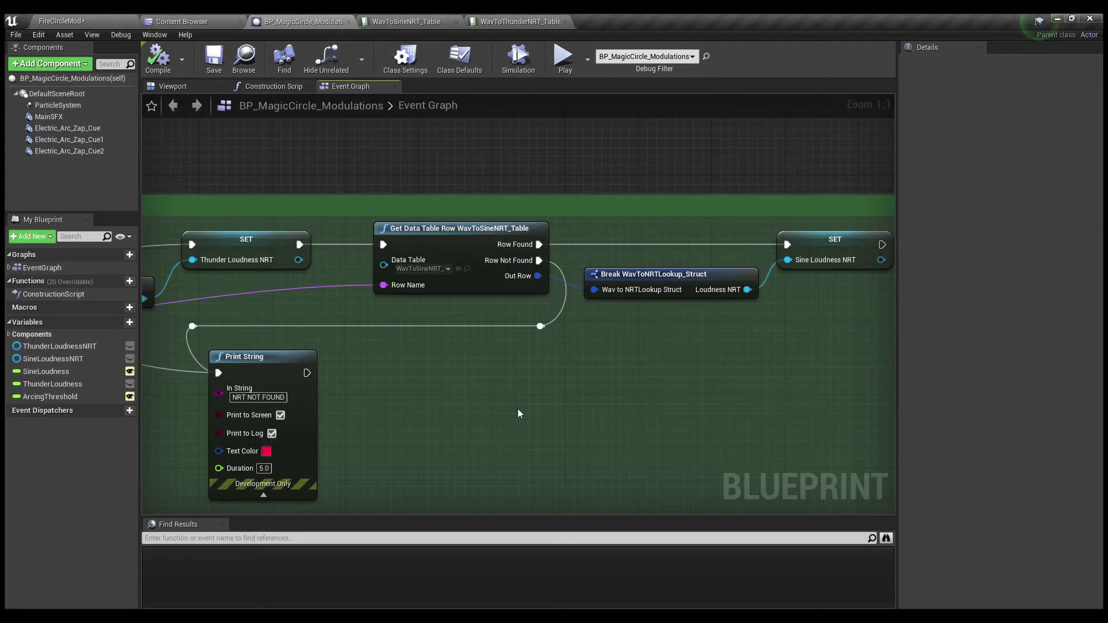
- Trace the graph from the Table Lookup Based on Wav File Playing section back to the On Audio Playback Percent (MainSFX) event
{"action": "scroll", "coordinate": [517, 413], "scroll_direction": "down", "scroll_amount": 2}
{"action": "scroll", "coordinate": [511, 413], "scroll_direction": "down", "scroll_amount": 3}
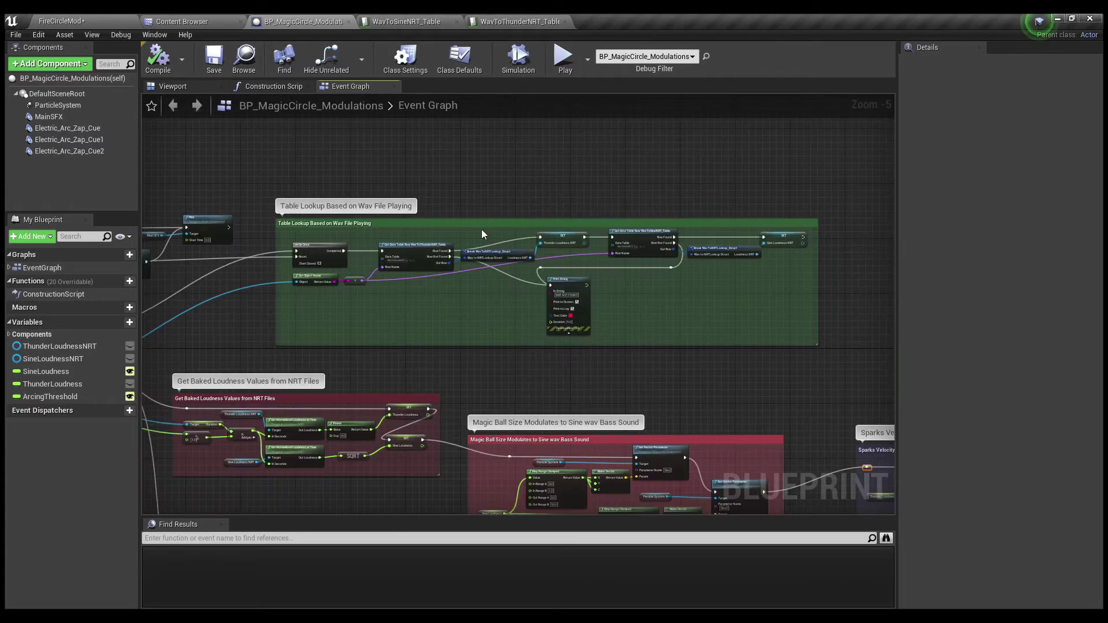
{"action": "left_click", "coordinate": [487, 226]}
{"action": "right_click_drag", "start_coordinate": [398, 354], "coordinate": [366, 248]}
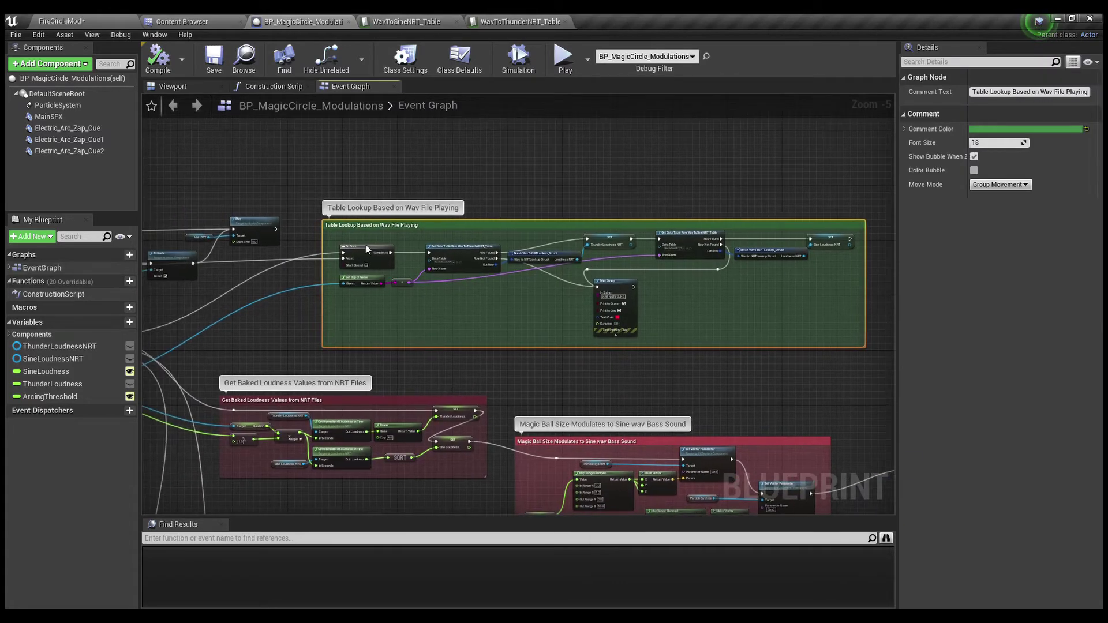
{"action": "left_click", "coordinate": [373, 253]}
{"action": "right_click_drag", "start_coordinate": [482, 392], "coordinate": [454, 230]}
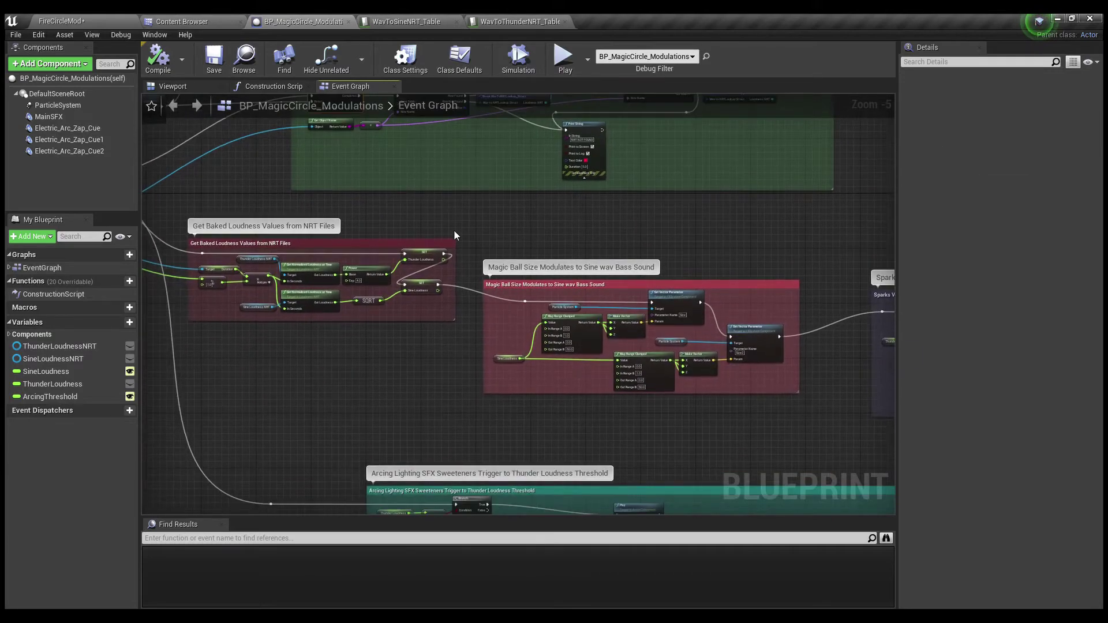
{"action": "right_click_drag", "start_coordinate": [369, 394], "coordinate": [554, 398]}
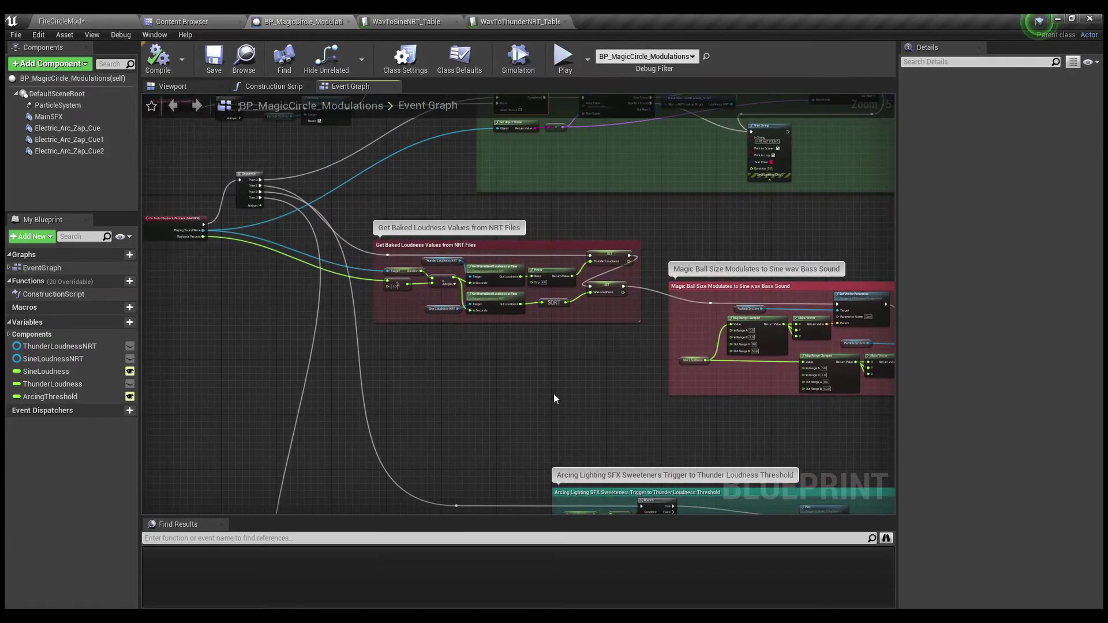
{"action": "left_click", "coordinate": [185, 224]}
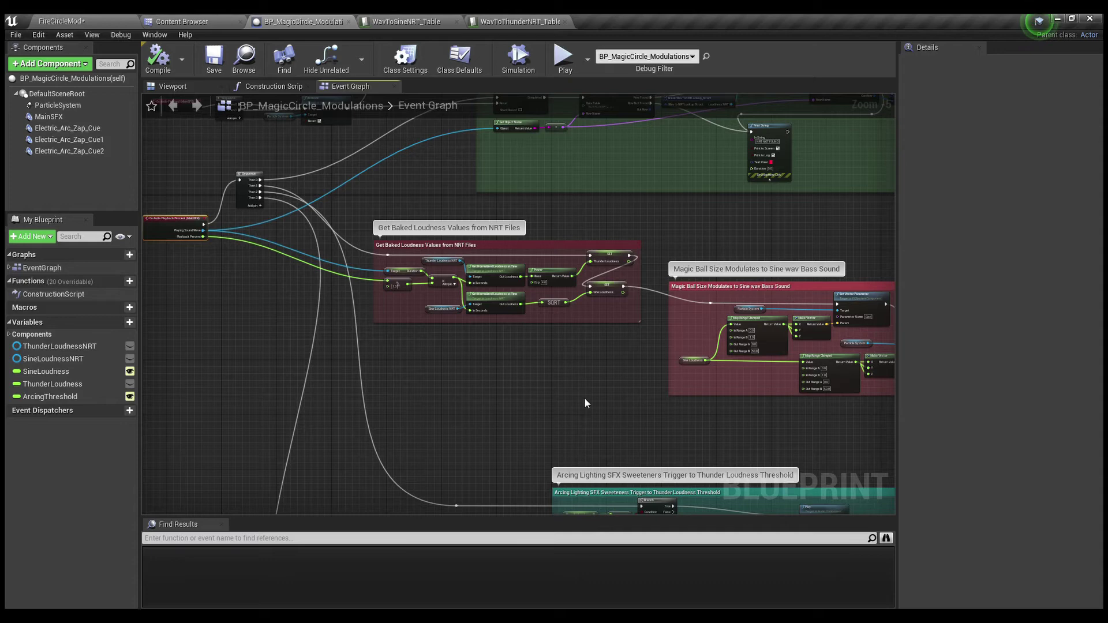
- Examine how the Get Baked Loudness Values from NRT Files section sets Thunder Loudness and Sine Loudness
{"action": "scroll", "coordinate": [381, 343], "scroll_direction": "up", "scroll_amount": 4}
{"action": "right_click_drag", "start_coordinate": [373, 388], "coordinate": [462, 396]}
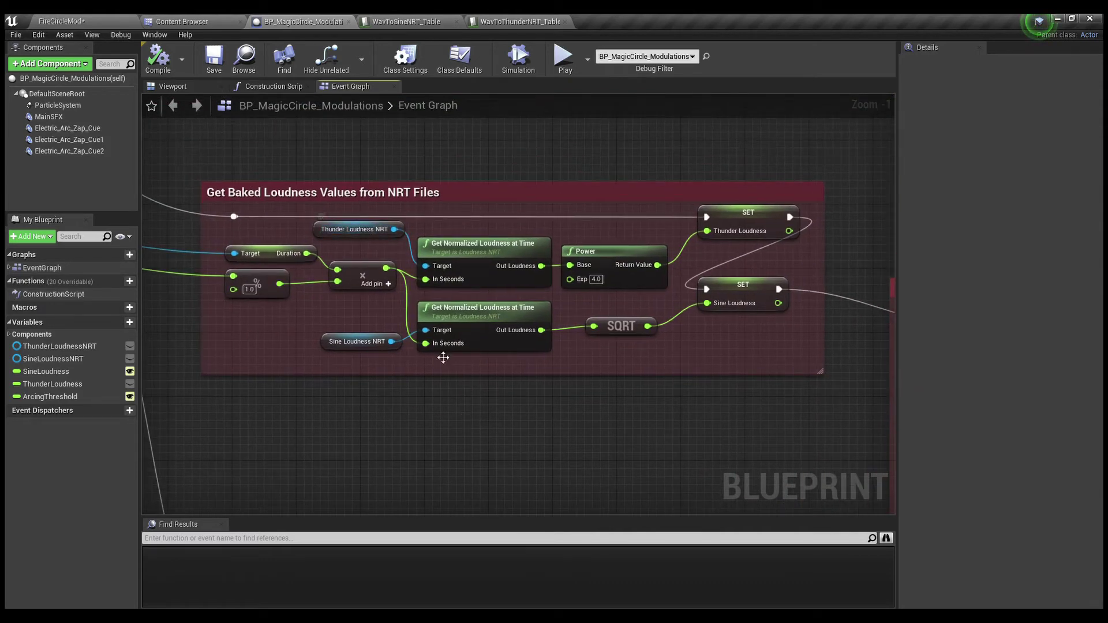
{"action": "right_click_drag", "start_coordinate": [677, 431], "coordinate": [460, 411]}
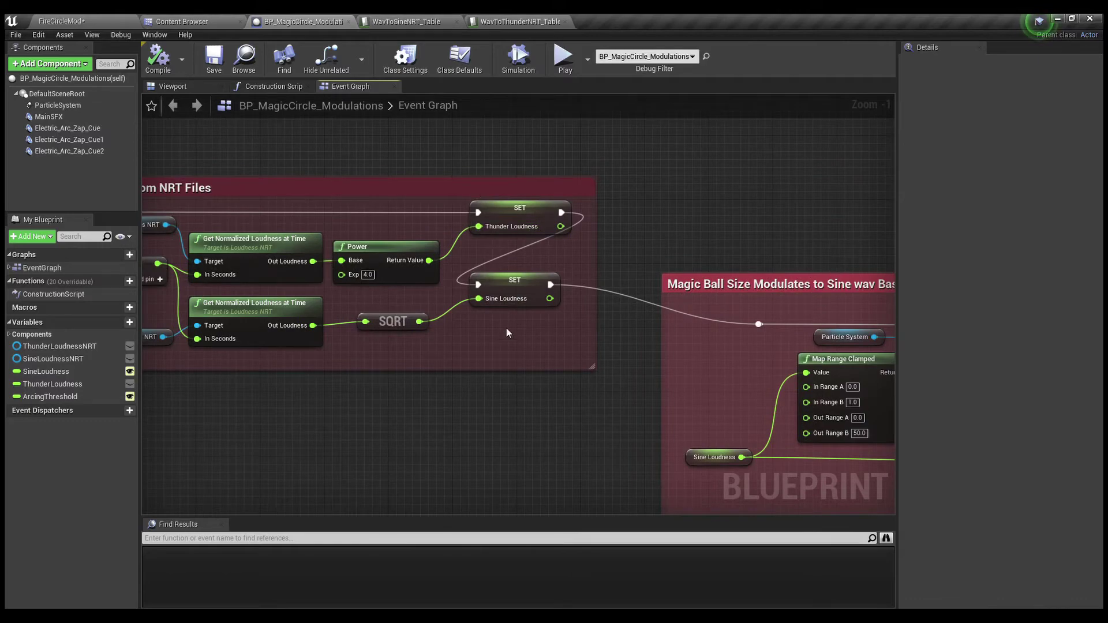
- Examine the Magic Ball Size Modulates to Sine wav Bass Sound section and its Set Vector Parameter nodes
{"action": "right_click_drag", "start_coordinate": [571, 458], "coordinate": [377, 375]}
{"action": "scroll", "coordinate": [378, 373], "scroll_direction": "down", "scroll_amount": 4}
{"action": "right_click_drag", "start_coordinate": [490, 418], "coordinate": [348, 378]}
{"action": "scroll", "coordinate": [364, 361], "scroll_direction": "up", "scroll_amount": 3}
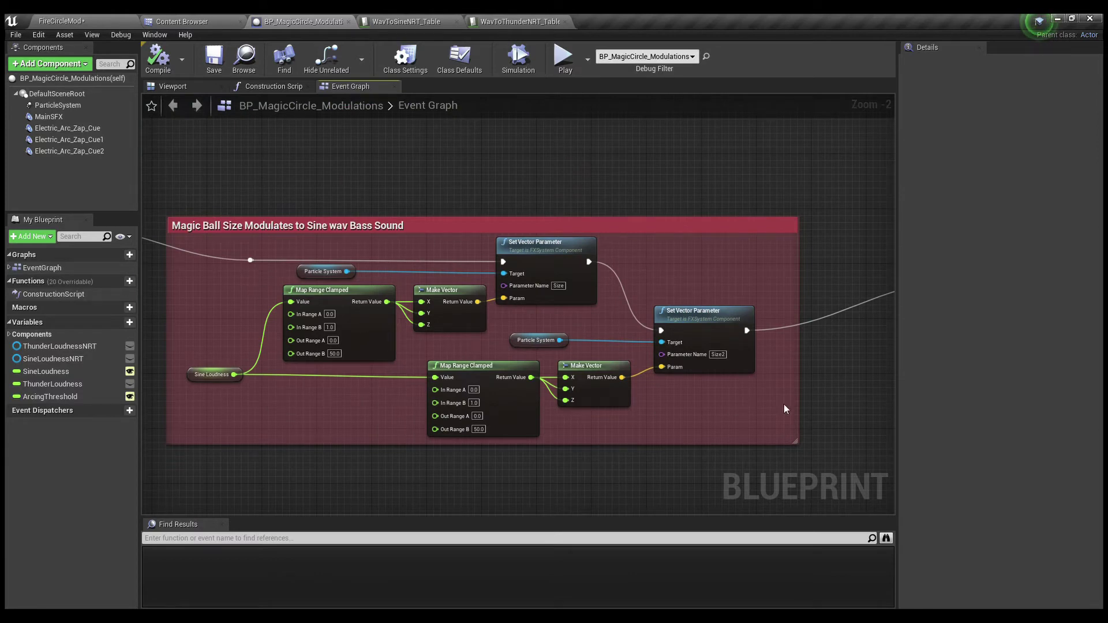
- Examine the Map Range Clamped and Set Vector Parameter nodes in the Sparks Velocity and Size Modulate to Thunder Sound section
{"action": "right_click_drag", "start_coordinate": [827, 403], "coordinate": [670, 393]}
{"action": "scroll", "coordinate": [669, 397], "scroll_direction": "down", "scroll_amount": 2}
{"action": "scroll", "coordinate": [840, 355], "scroll_direction": "up", "scroll_amount": 3}
{"action": "right_click_drag", "start_coordinate": [840, 354], "coordinate": [319, 331]}
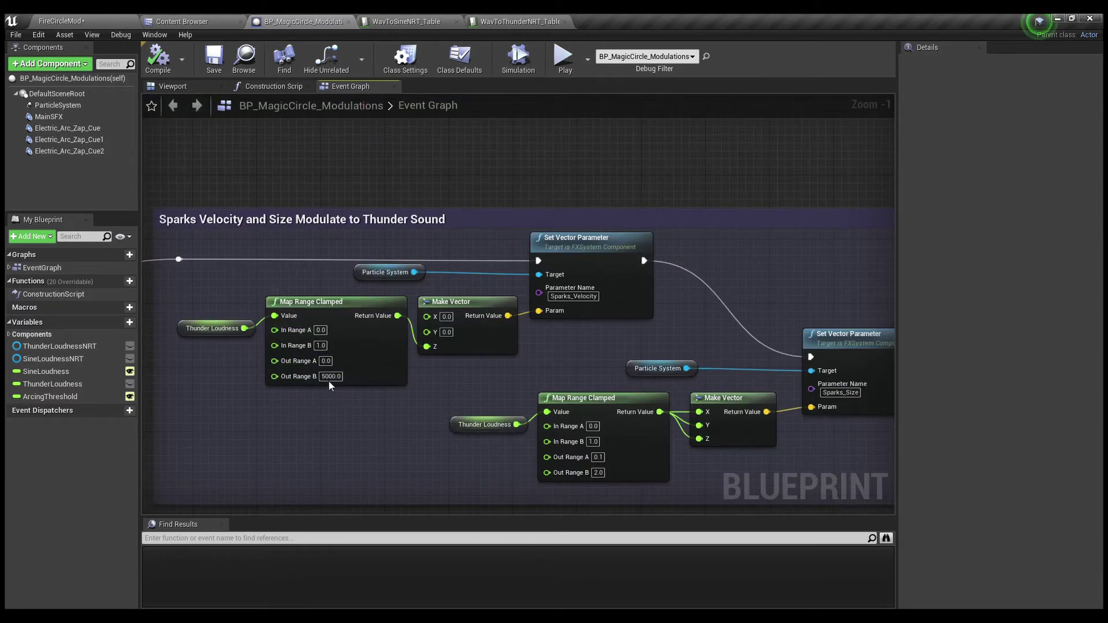
{"action": "right_click_drag", "start_coordinate": [340, 400], "coordinate": [267, 337]}
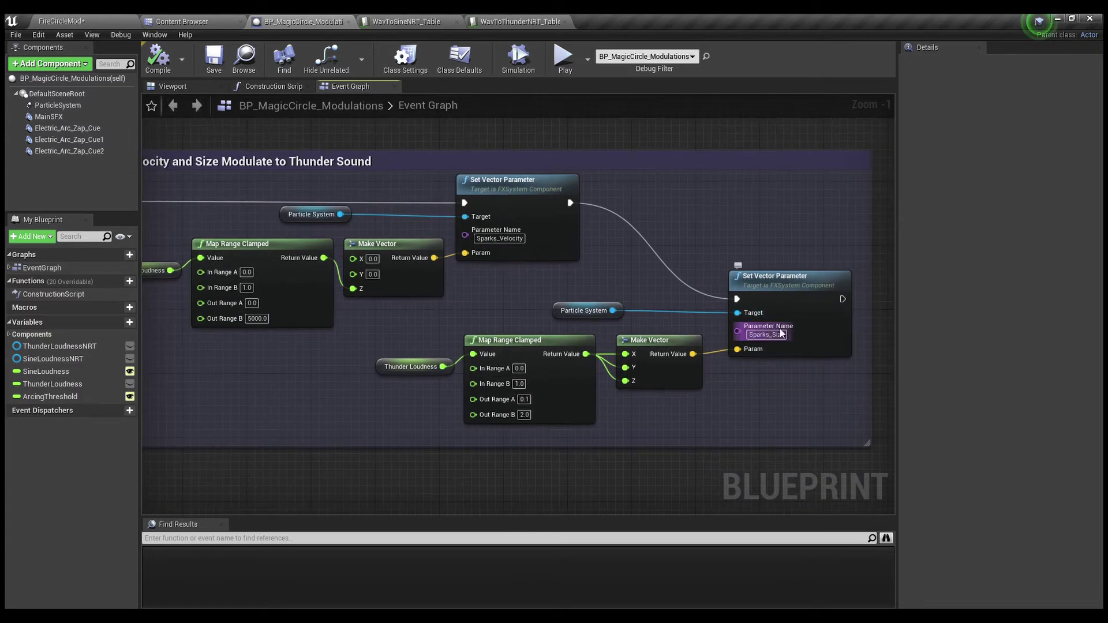
- Play the FireCircleMod level, move around the magic circle to observe its audio-driven modulation, and stop the session
{"action": "left_click", "coordinate": [67, 17]}
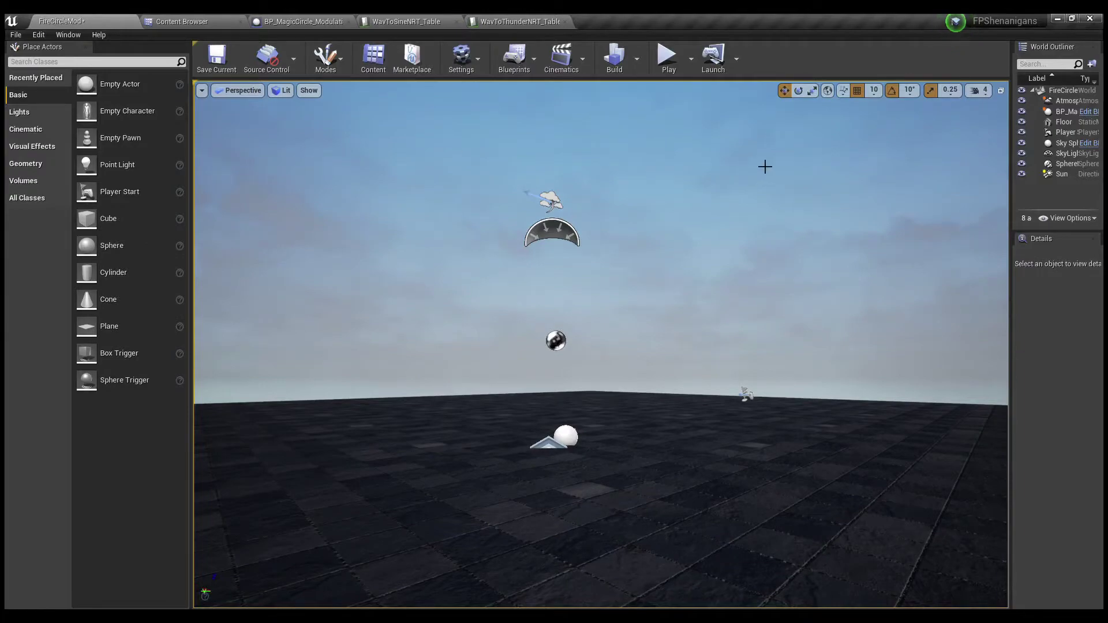
{"action": "left_click", "coordinate": [669, 60]}
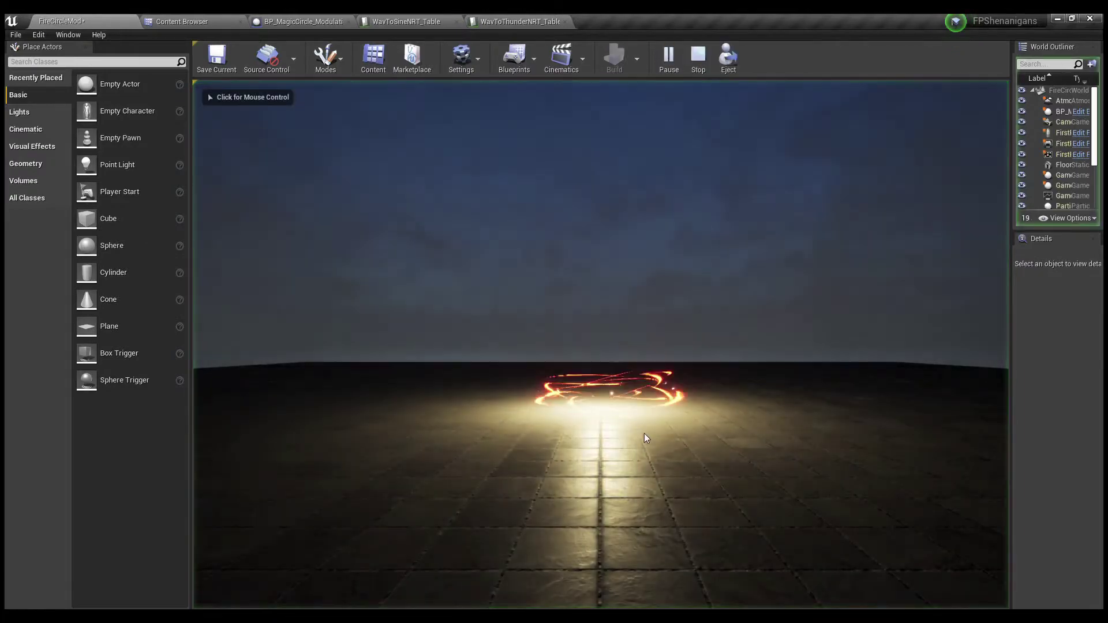
{"action": "key", "text": "w"}
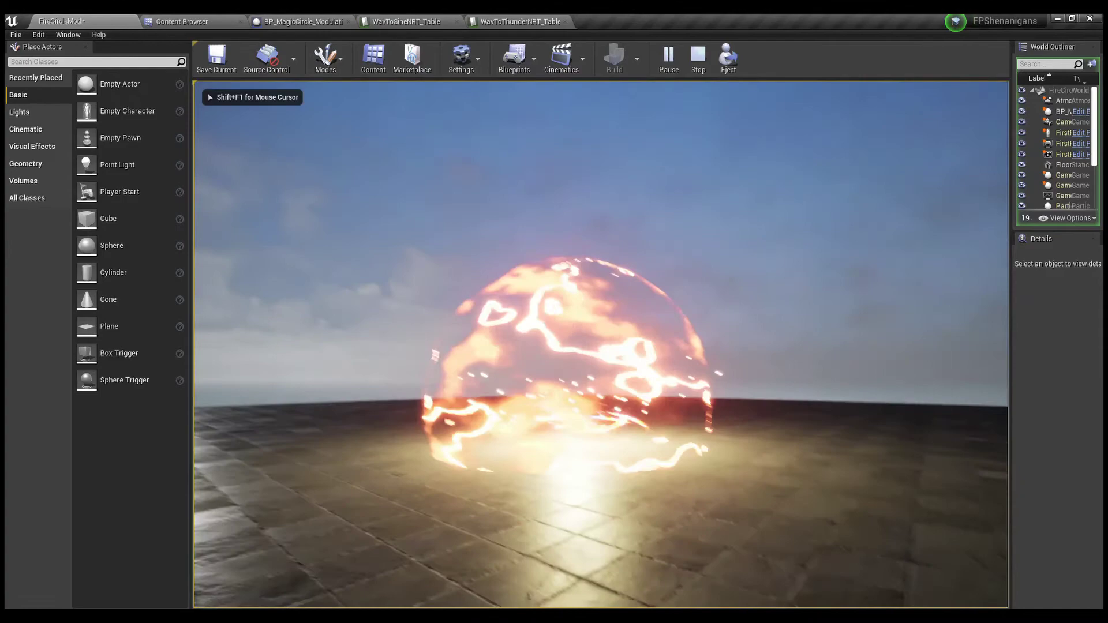
{"action": "key", "text": "a"}
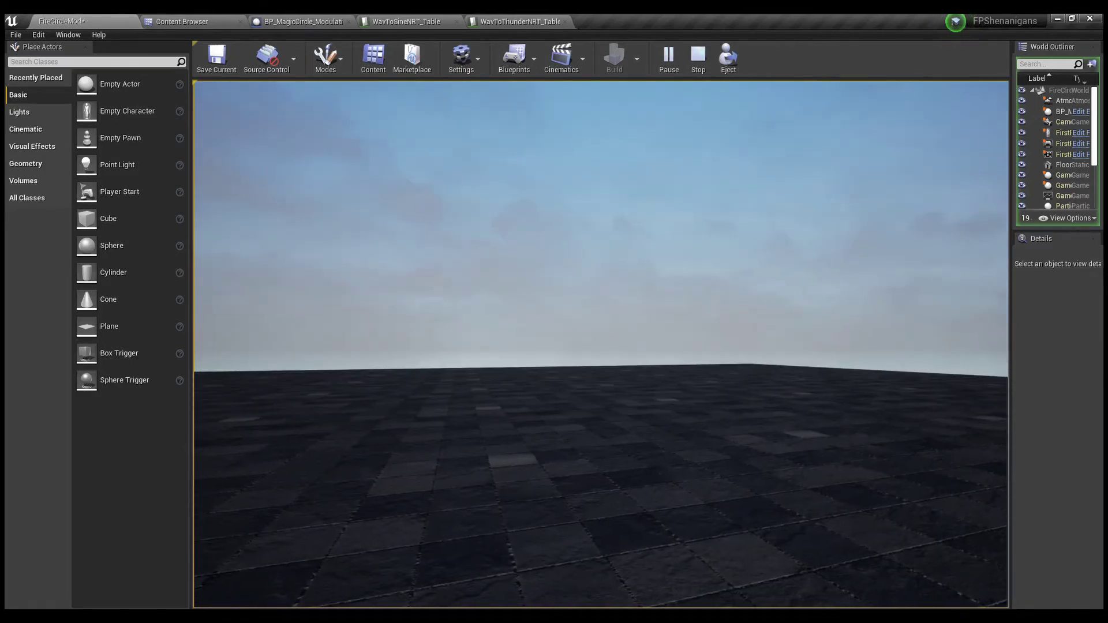
{"action": "key", "text": "d"}
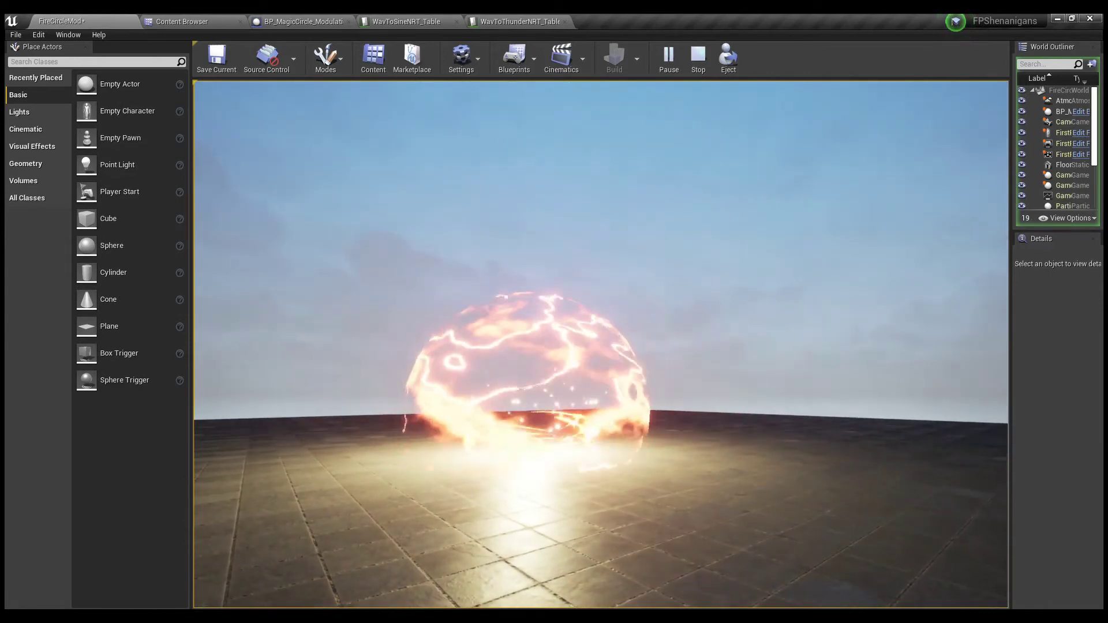
{"action": "key", "text": "Escape"}
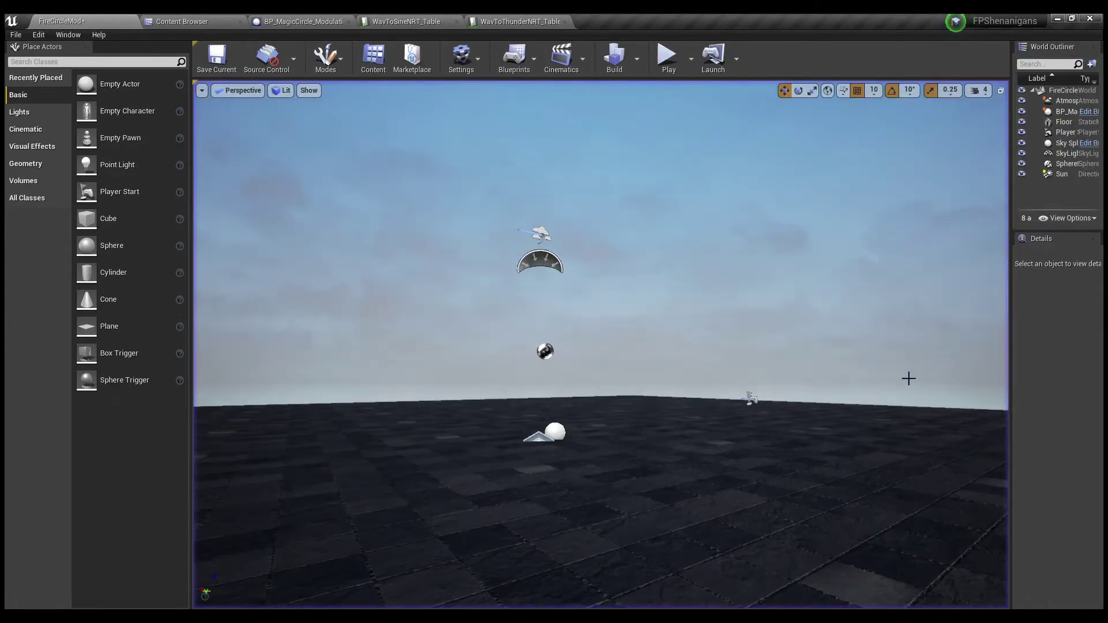
- Locate the PS_JT_MagicCircle template used by the blueprint's ParticleSystem component and open it for inspection
{"action": "left_click", "coordinate": [291, 21]}
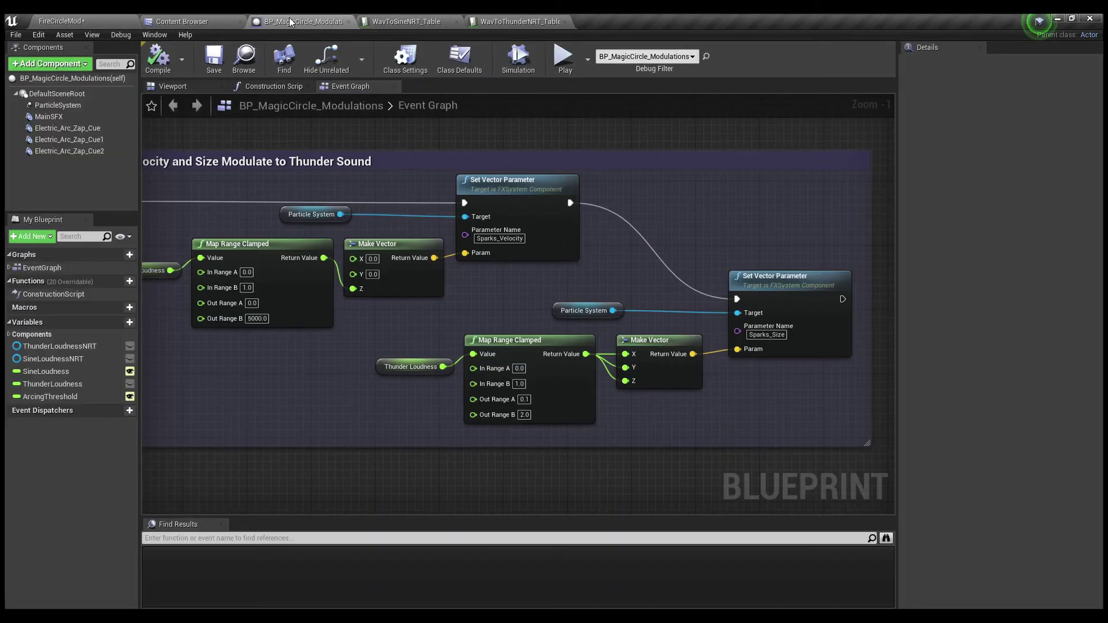
{"action": "left_click", "coordinate": [180, 86]}
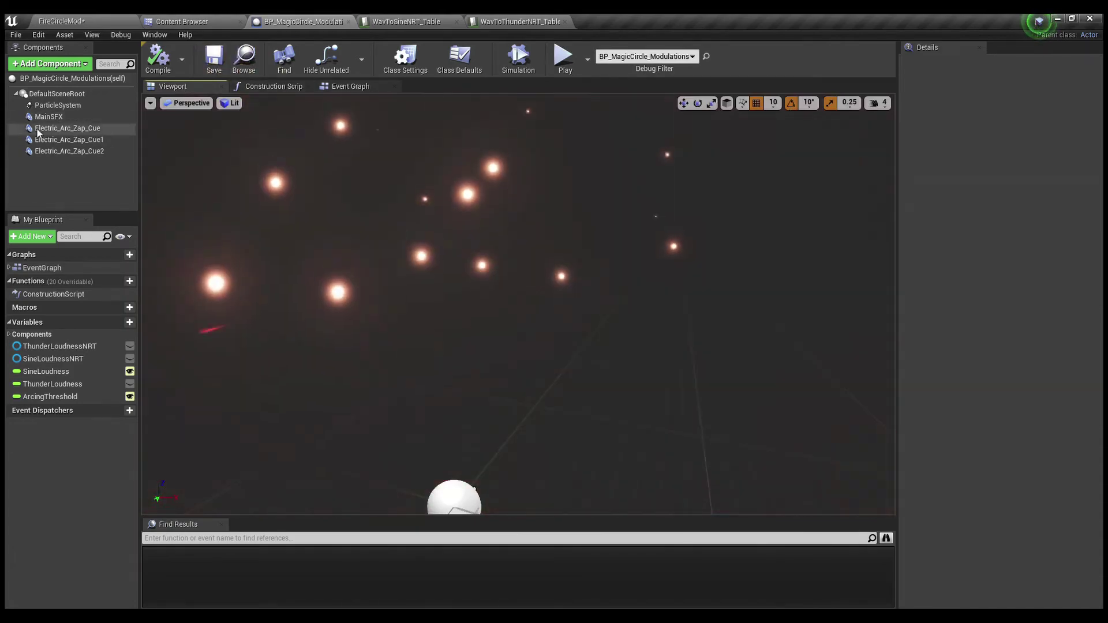
{"action": "left_click", "coordinate": [52, 106]}
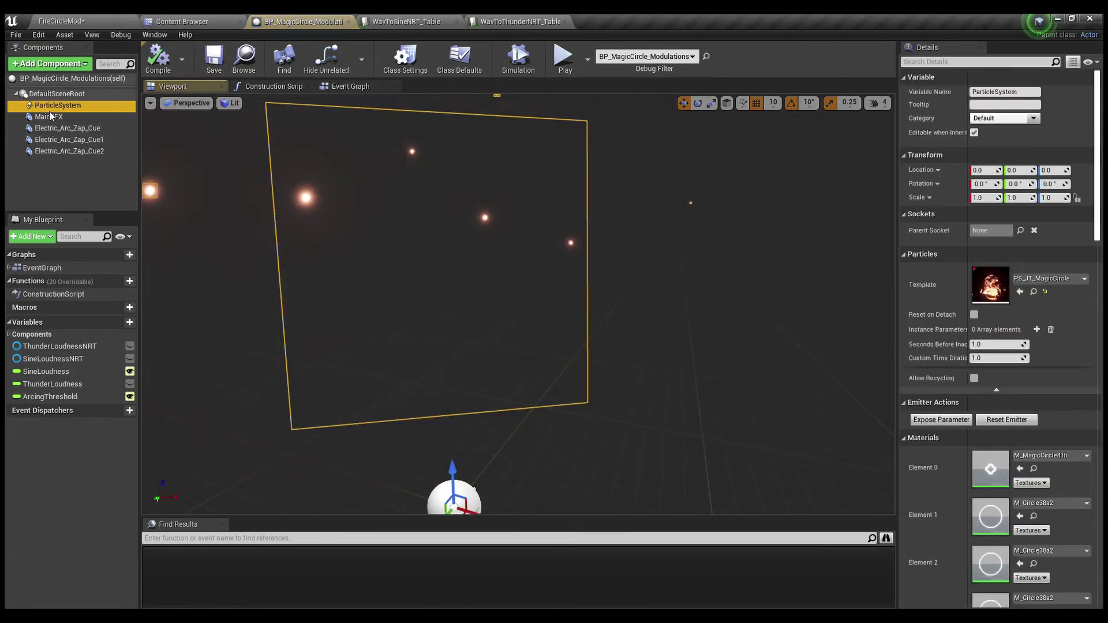
{"action": "left_click", "coordinate": [1035, 293]}
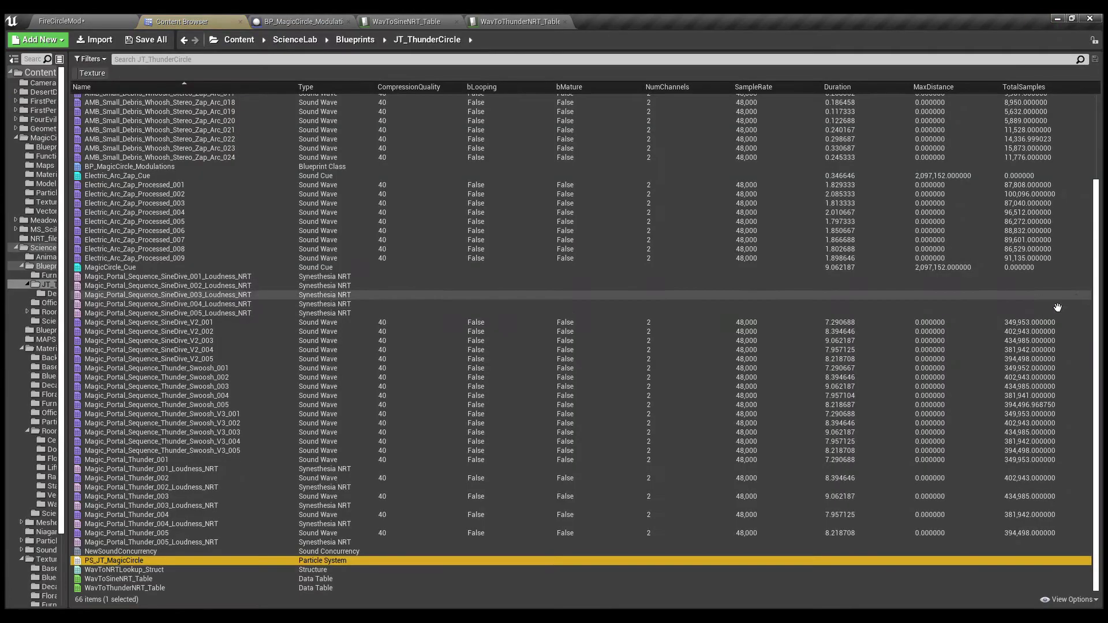
{"action": "double_click", "coordinate": [113, 561]}
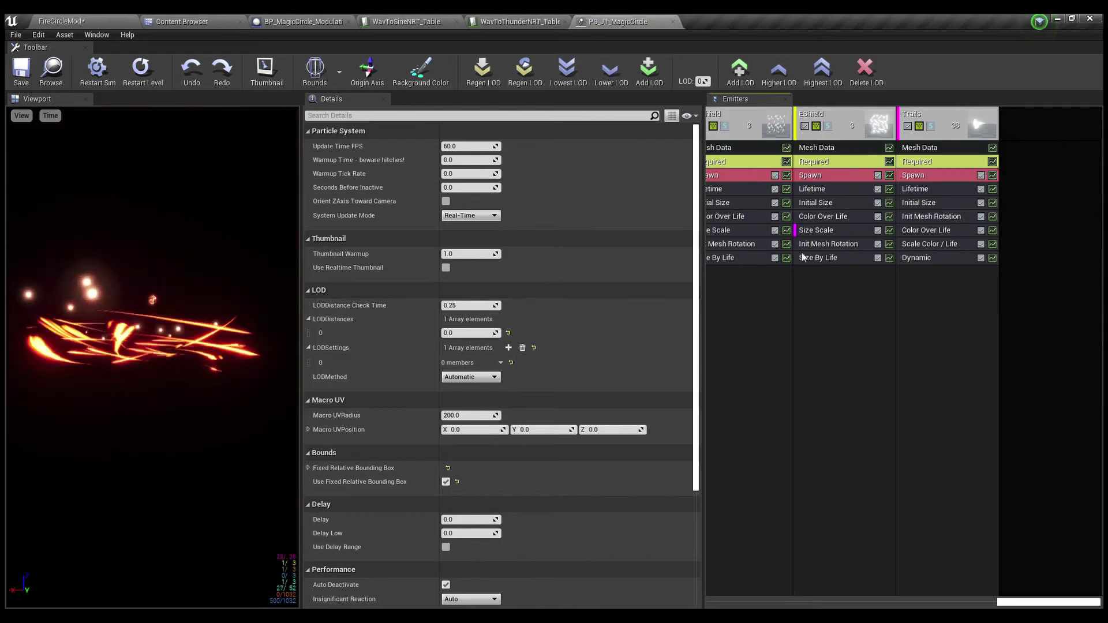
- Inspect the SShield emitter's Size Scale module and highlight its Parameter Name, Size
{"action": "left_click_drag", "start_coordinate": [802, 257], "coordinate": [907, 219]}
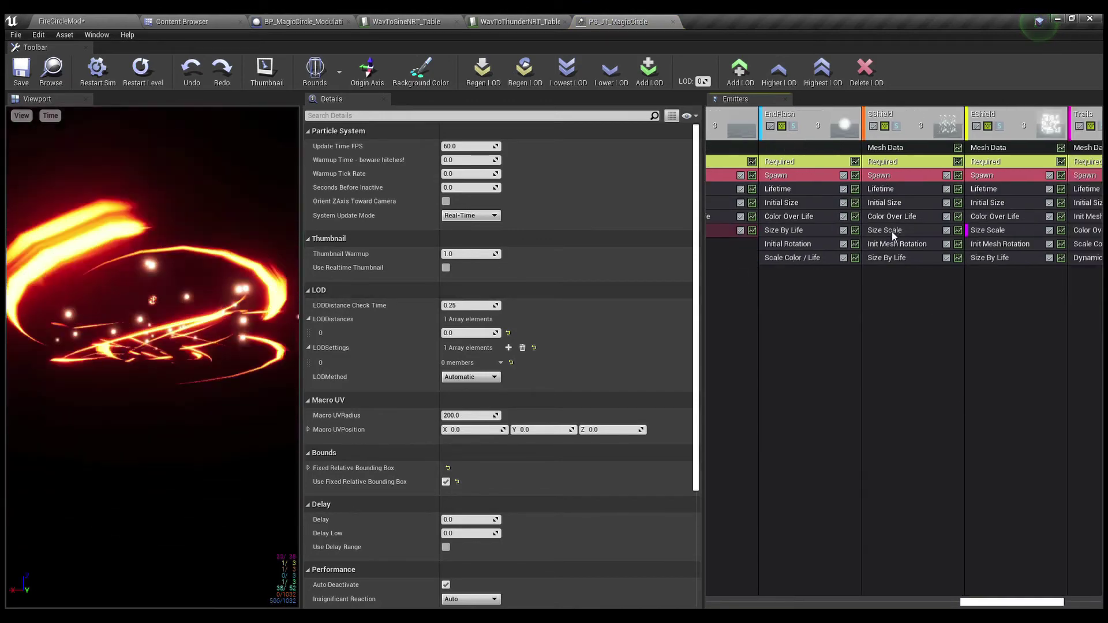
{"action": "left_click", "coordinate": [891, 231]}
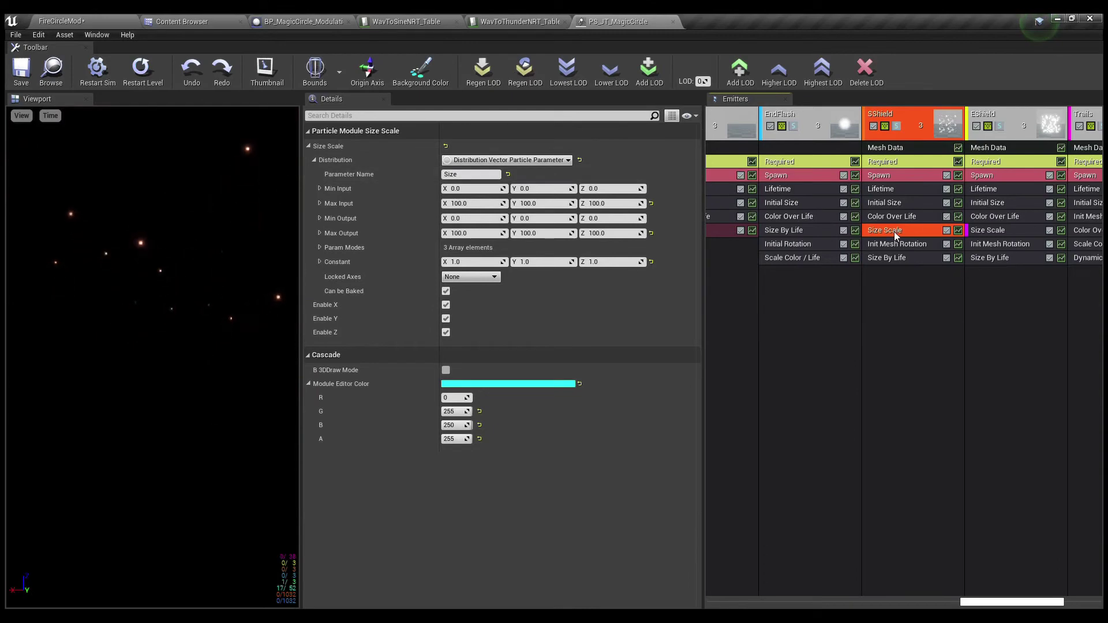
{"action": "left_click", "coordinate": [480, 176]}
{"action": "left_click_drag", "start_coordinate": [472, 181], "coordinate": [396, 187]}
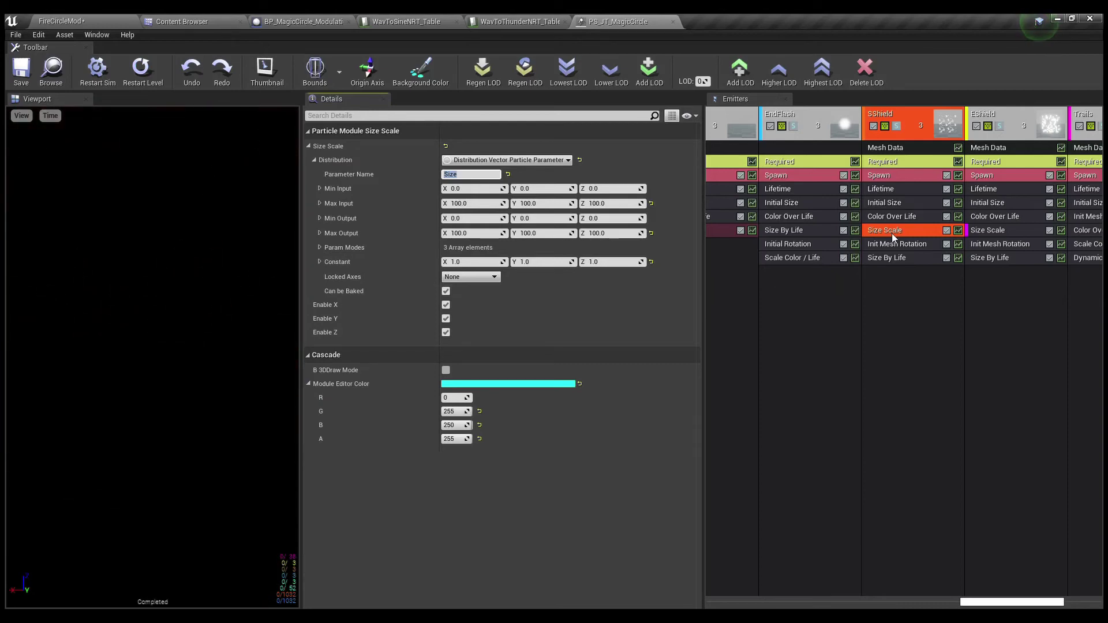
- Return to the BP_MagicCircle_Modulations event graph and review the parameter names on the ball size and sparks Set Vector Parameter nodes
{"action": "left_click", "coordinate": [311, 22]}
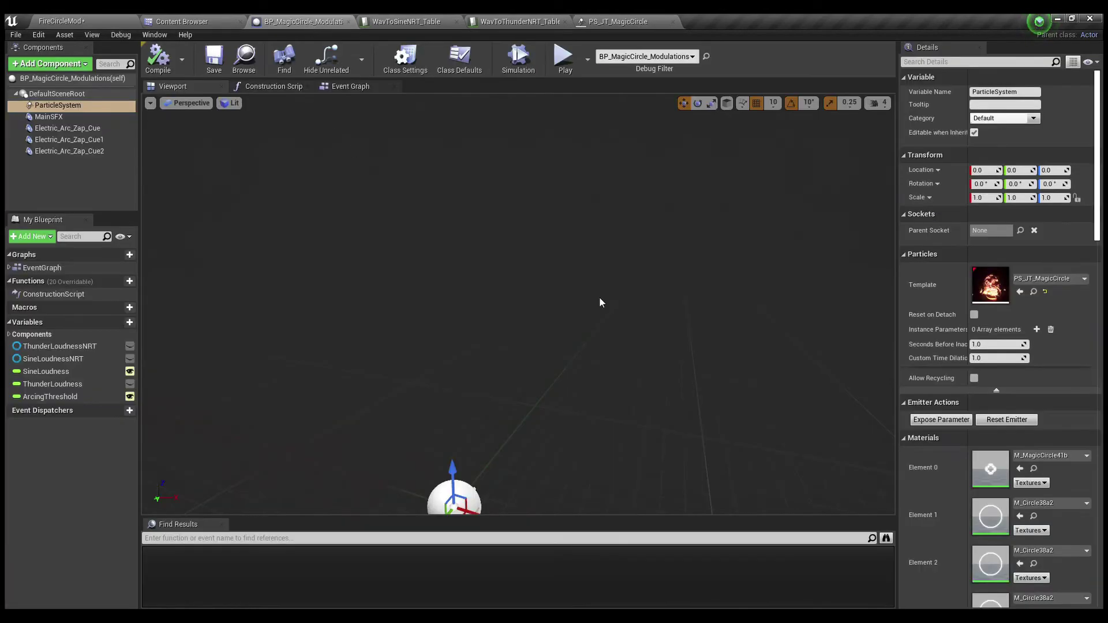
{"action": "left_click", "coordinate": [346, 86]}
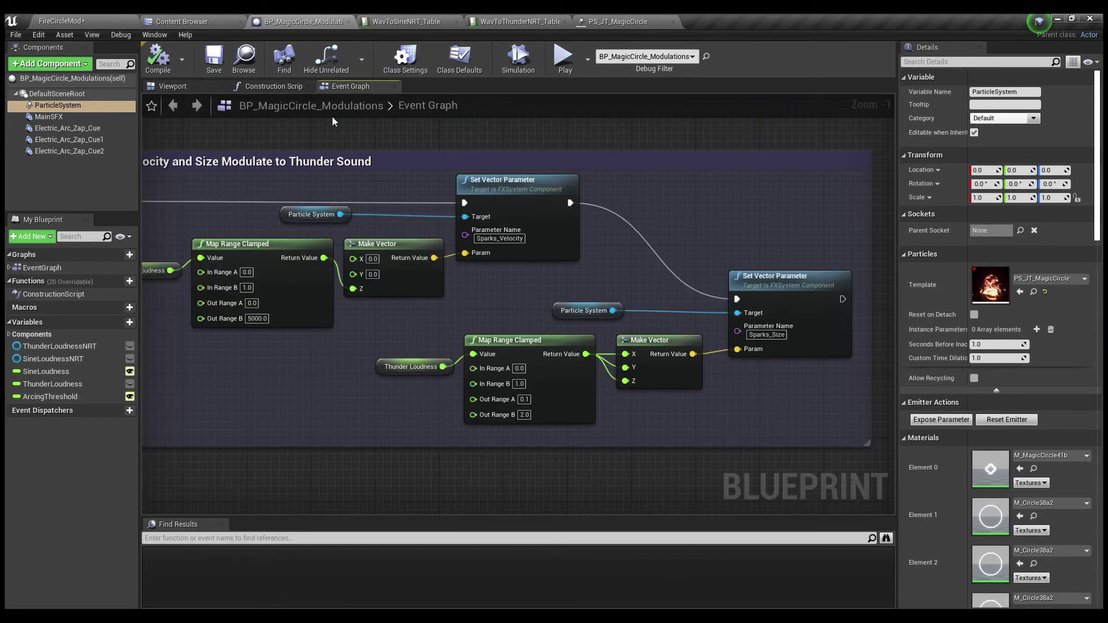
{"action": "scroll", "coordinate": [577, 314], "scroll_direction": "down", "scroll_amount": 3}
{"action": "right_click_drag", "start_coordinate": [348, 338], "coordinate": [539, 293]}
{"action": "scroll", "coordinate": [539, 293], "scroll_direction": "up", "scroll_amount": 4}
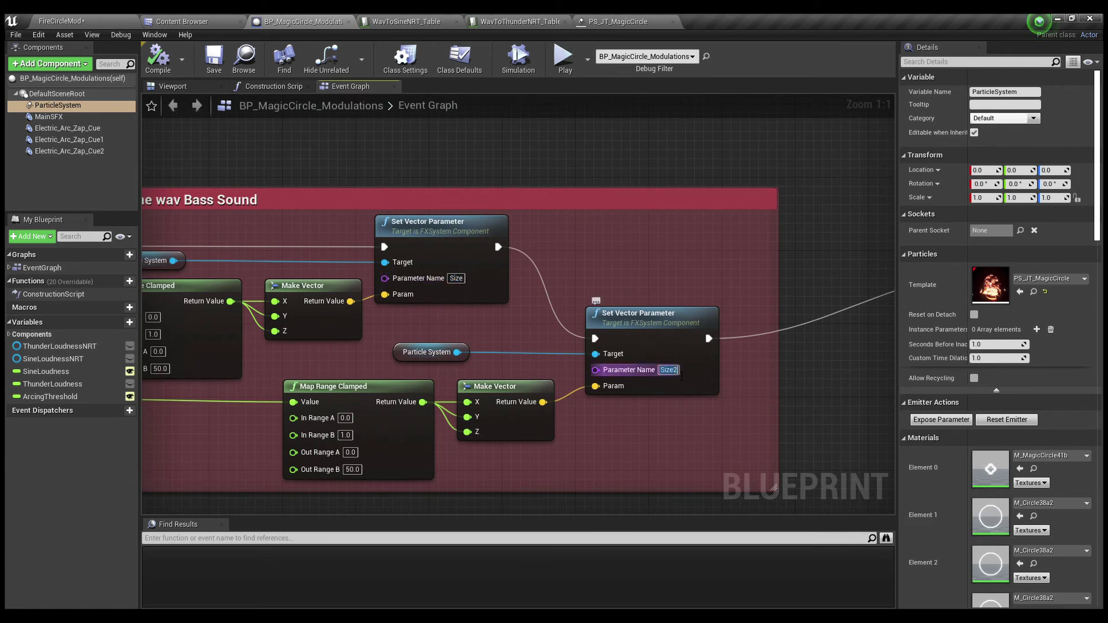
{"action": "right_click_drag", "start_coordinate": [791, 409], "coordinate": [217, 358]}
{"action": "right_click_drag", "start_coordinate": [638, 460], "coordinate": [267, 432]}
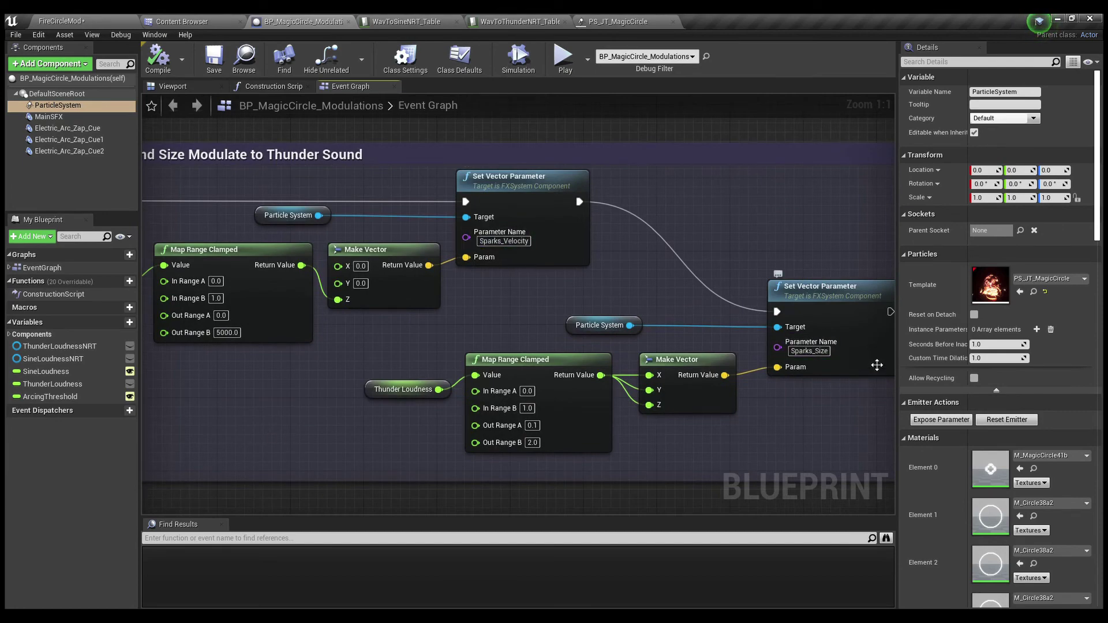
- Examine the Arcing Lighting SFX Sweeteners section, where Thunder Loudness is compared with Arcing Threshold to trigger the arc zap cues
{"action": "scroll", "coordinate": [790, 184], "scroll_direction": "down", "scroll_amount": 9}
{"action": "right_click_drag", "start_coordinate": [785, 317], "coordinate": [819, 286]}
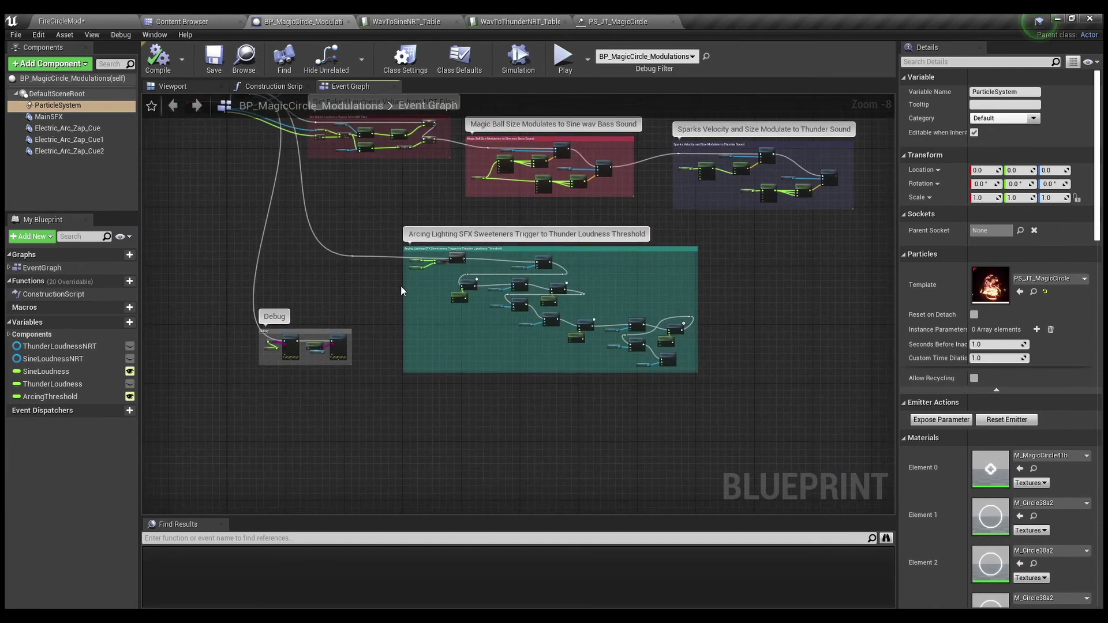
{"action": "scroll", "coordinate": [437, 279], "scroll_direction": "up", "scroll_amount": 7}
{"action": "right_click_drag", "start_coordinate": [438, 283], "coordinate": [279, 274]}
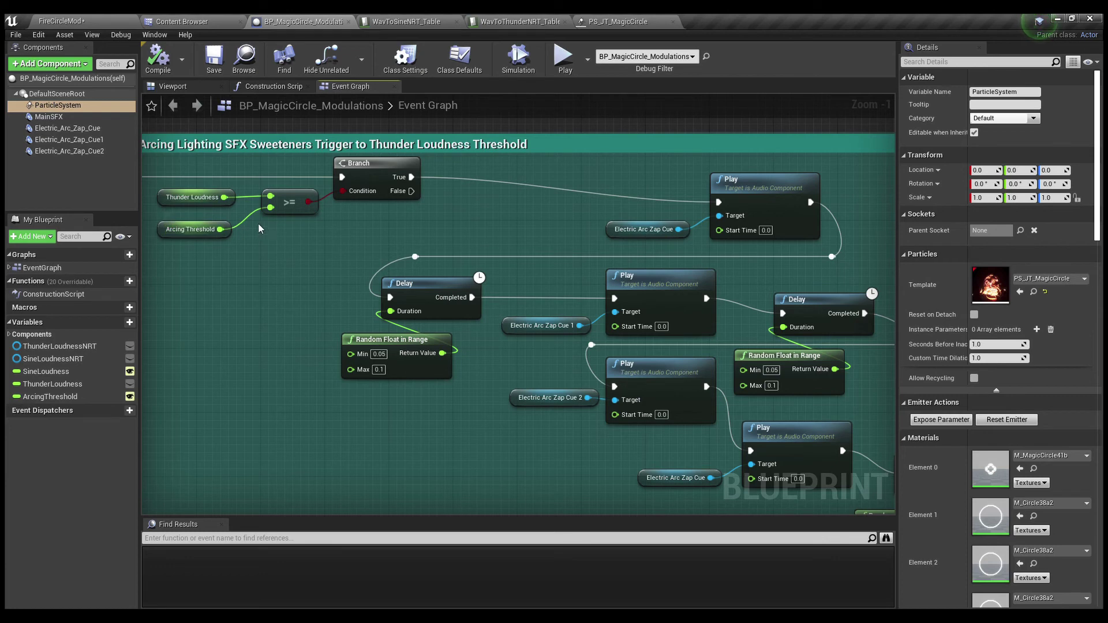
- Review the full chain of Play, Delay and Random Float in Range nodes that sequences the Electric Arc Zap cues
{"action": "right_click_drag", "start_coordinate": [296, 237], "coordinate": [208, 239]}
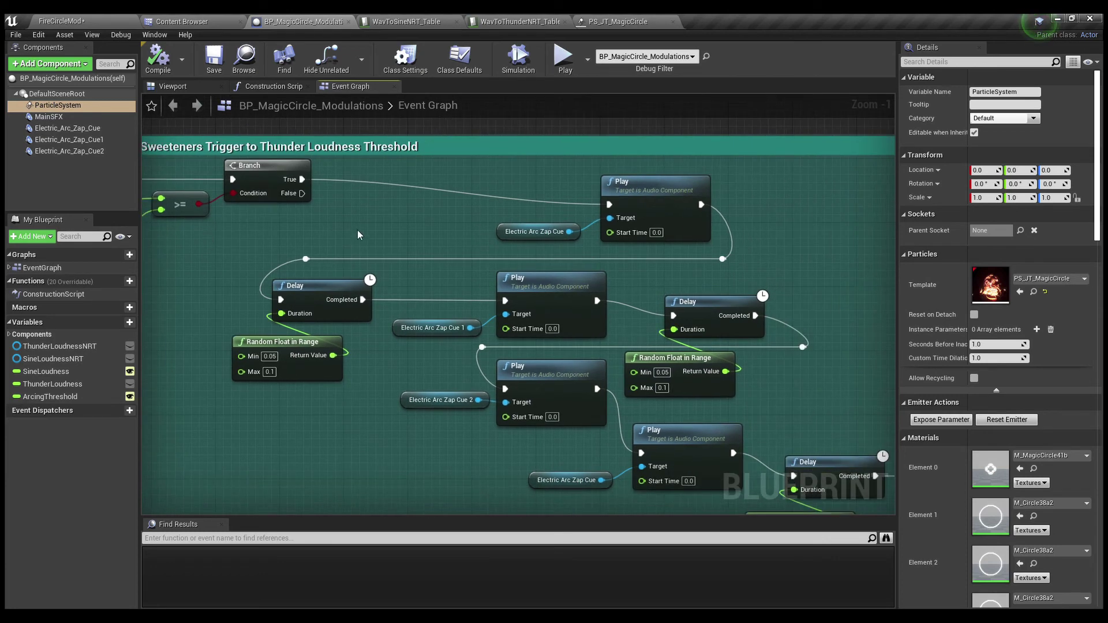
{"action": "right_click_drag", "start_coordinate": [358, 230], "coordinate": [317, 148]}
{"action": "scroll", "coordinate": [317, 148], "scroll_direction": "down", "scroll_amount": 2}
{"action": "right_click_drag", "start_coordinate": [389, 321], "coordinate": [327, 379]}
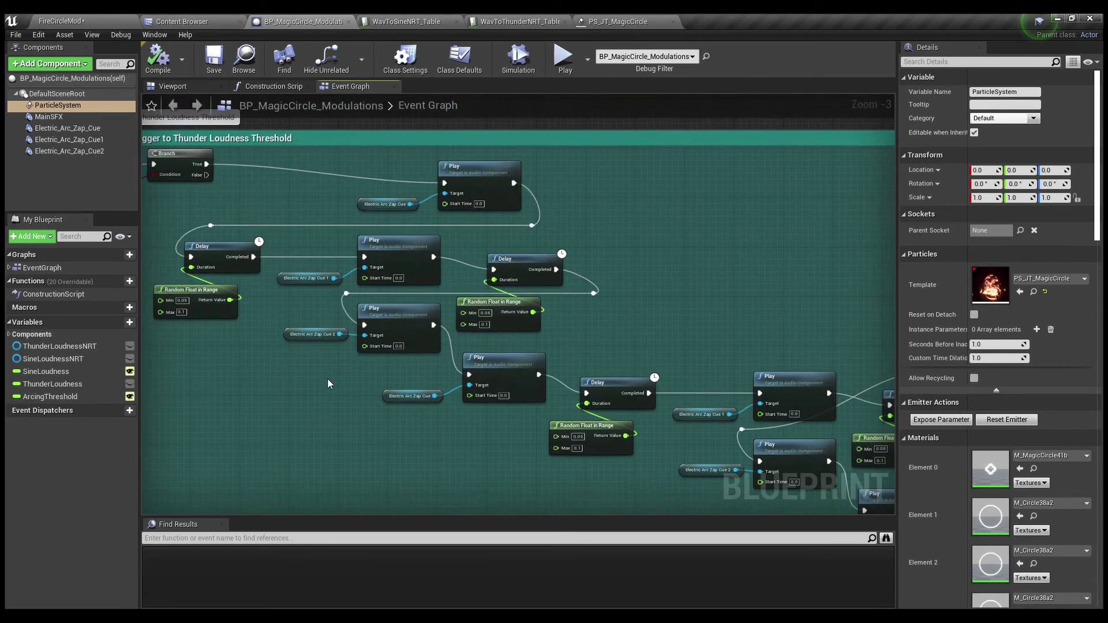
{"action": "scroll", "coordinate": [327, 379], "scroll_direction": "down", "scroll_amount": 1}
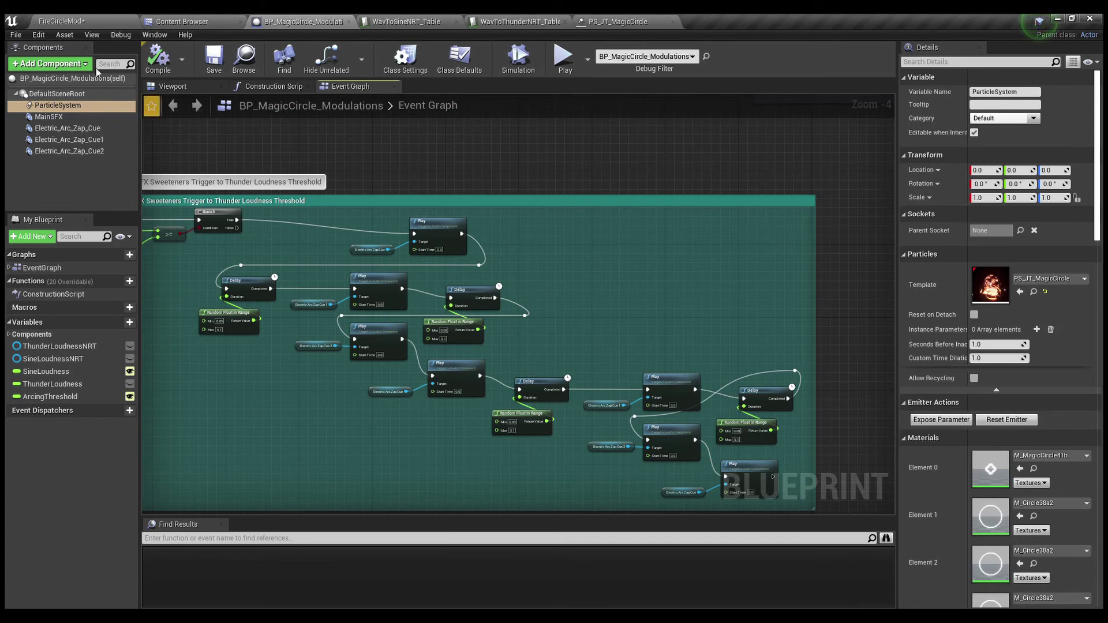
- Play the FireCircleMod level in the editor and bring up the simulating BP_MagicCircle_Modulations event graph
{"action": "left_click", "coordinate": [69, 20]}
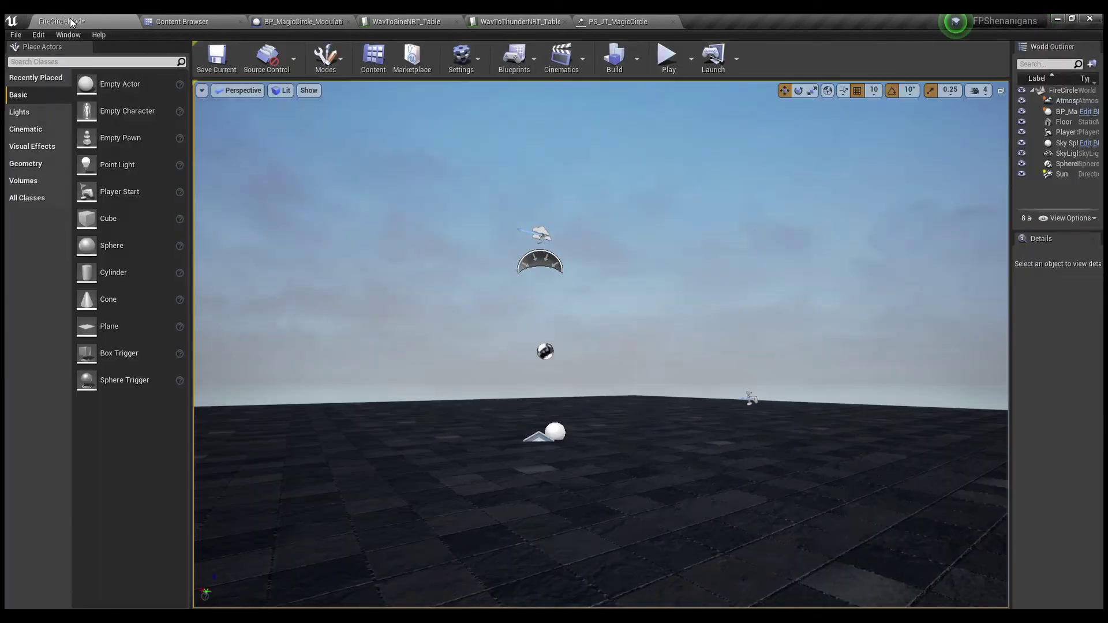
{"action": "left_click", "coordinate": [666, 60]}
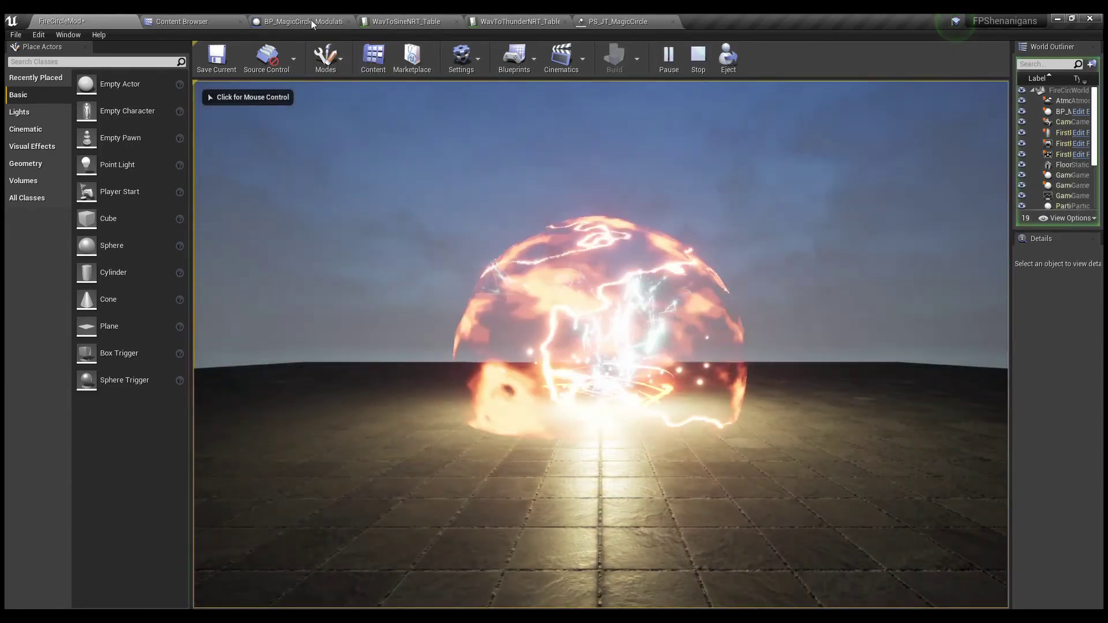
{"action": "left_click", "coordinate": [311, 22]}
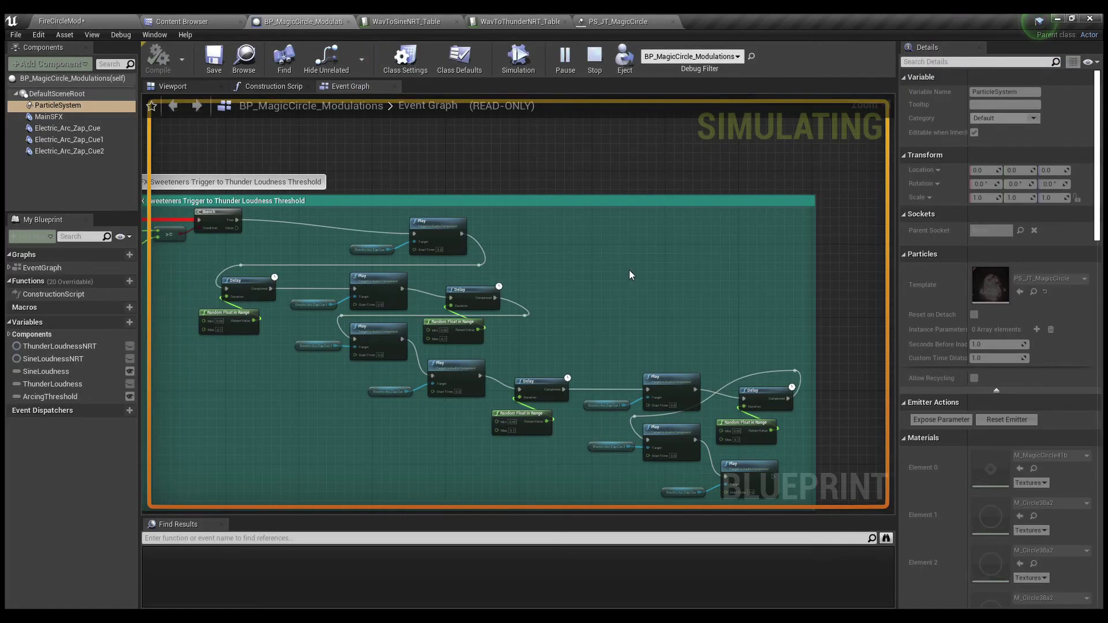
- Follow the live execution through the Arcing Lighting SFX Sweeteners section and return to the running FireCircleMod level
{"action": "right_click_drag", "start_coordinate": [629, 275], "coordinate": [720, 225]}
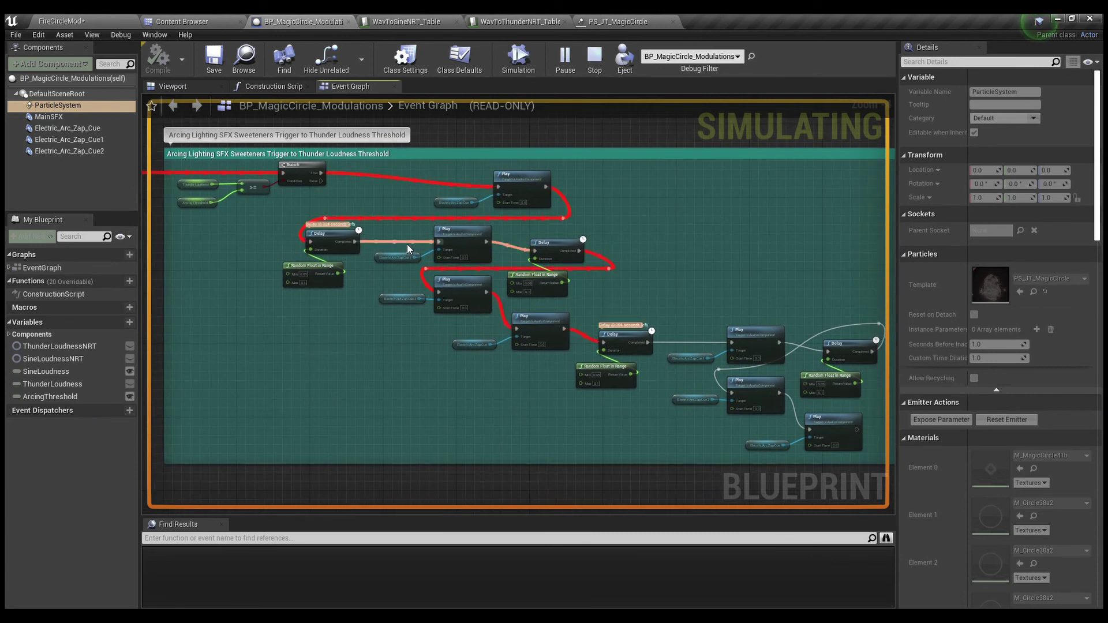
{"action": "right_click_drag", "start_coordinate": [676, 288], "coordinate": [625, 290]}
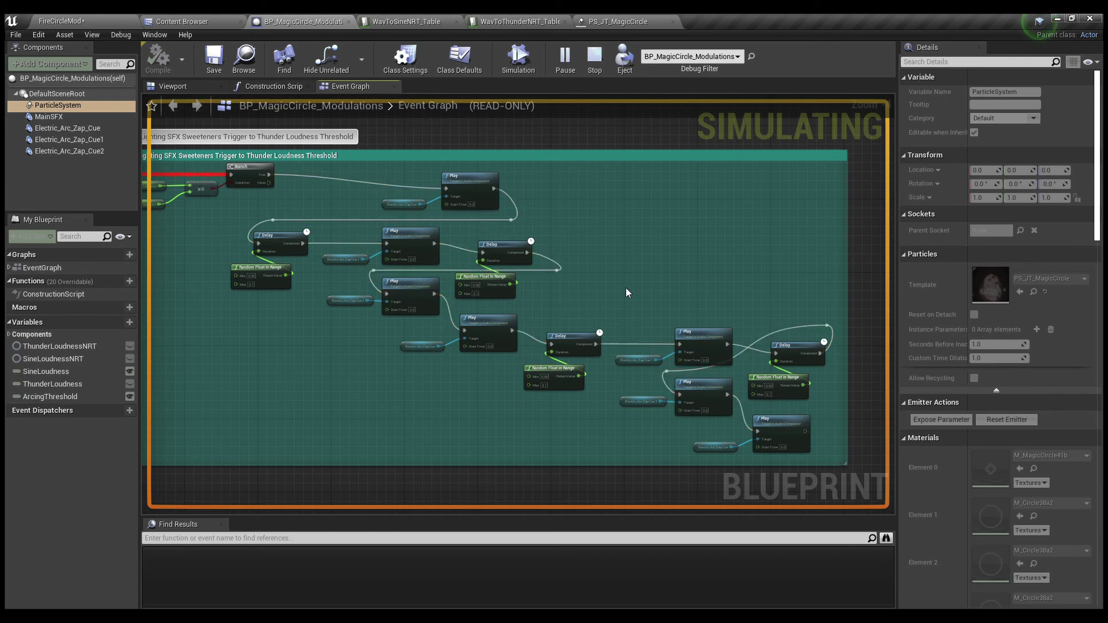
{"action": "left_click", "coordinate": [78, 19]}
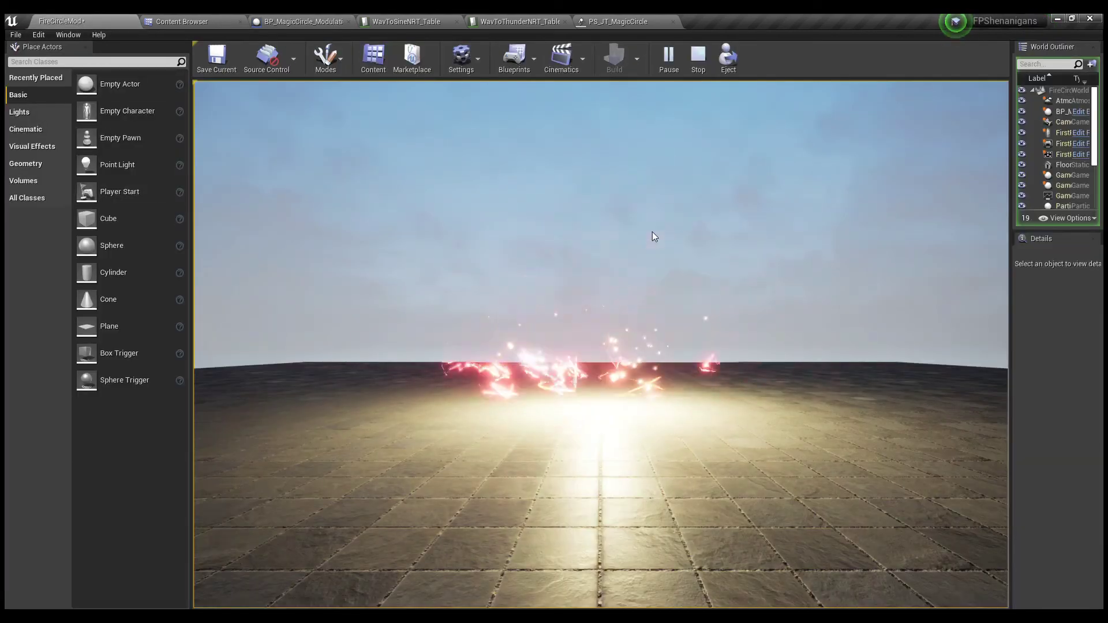